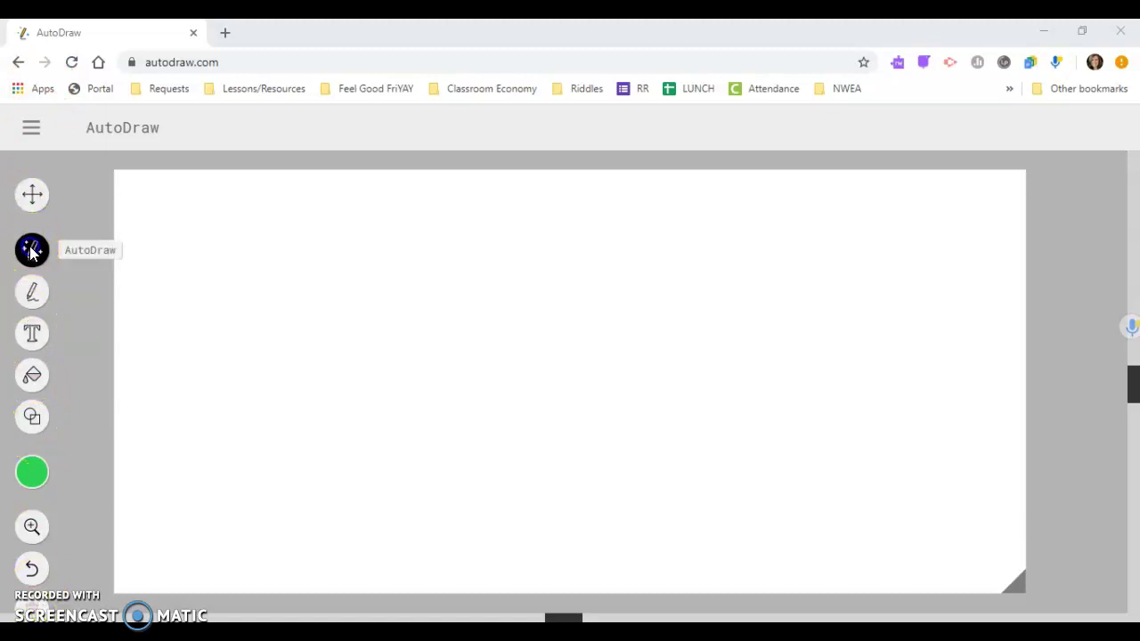
Sketch a building outline with a door and swap it for the green office-building suggestion
click(32, 292)
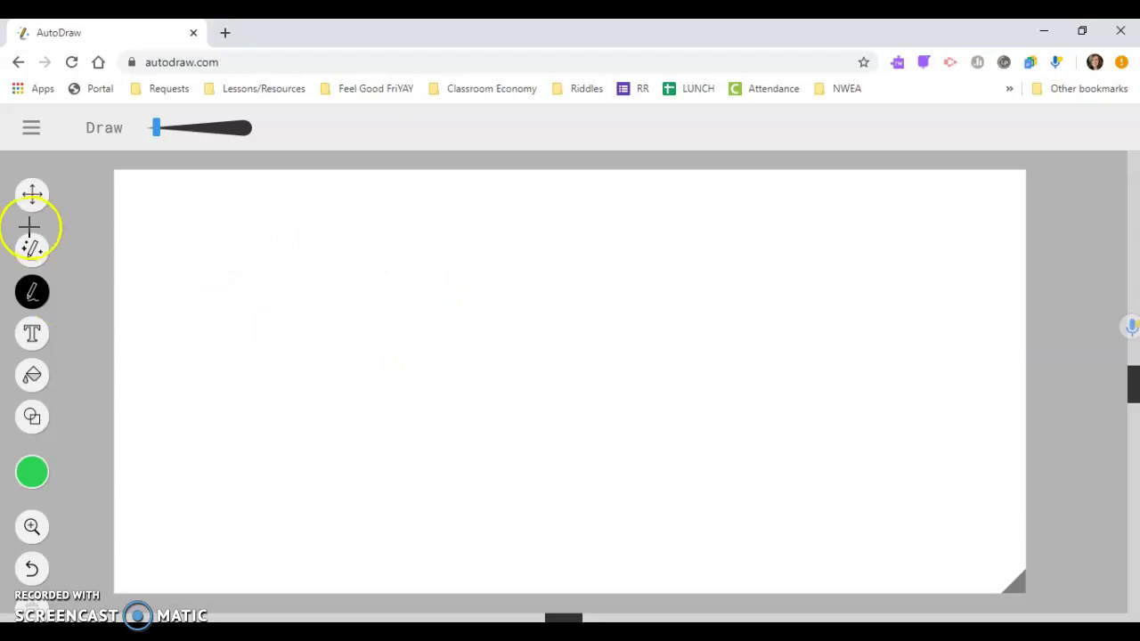
click(46, 256)
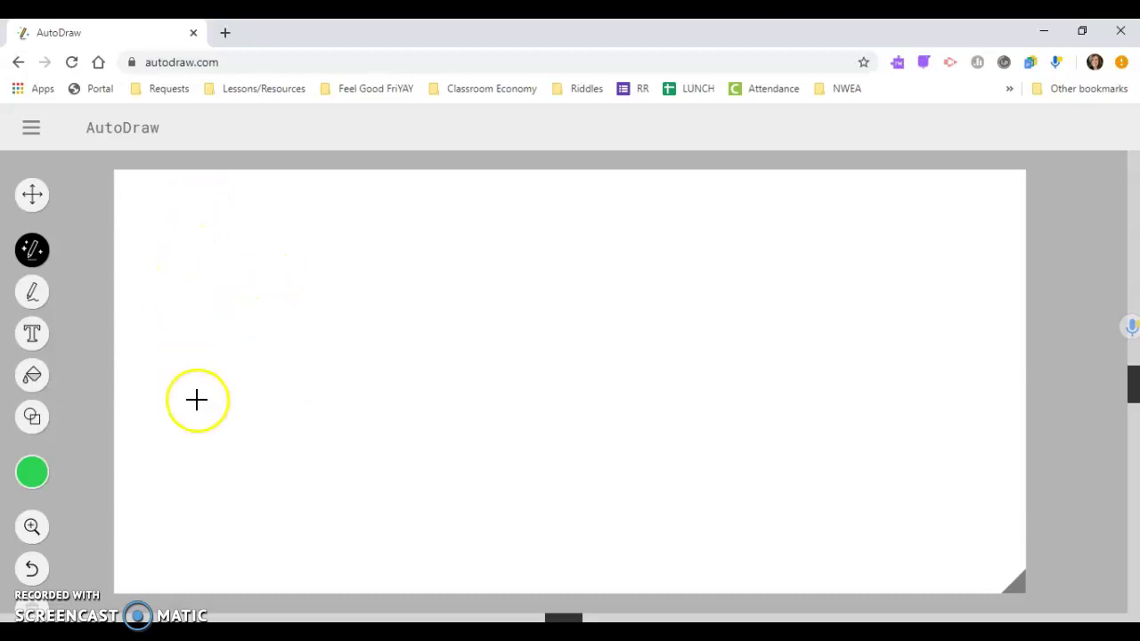
mouse_move(207, 279)
mouse_down()
mouse_move(206, 547)
mouse_move(363, 554)
mouse_up()
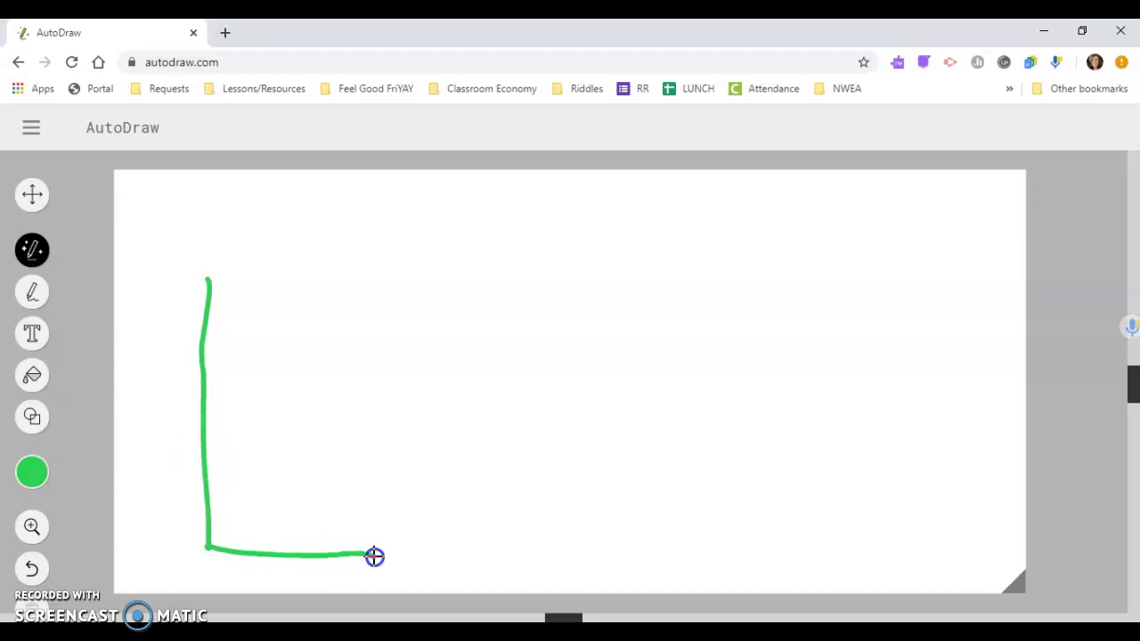
mouse_move(209, 279)
mouse_down()
mouse_move(391, 274)
mouse_move(369, 552)
mouse_up()
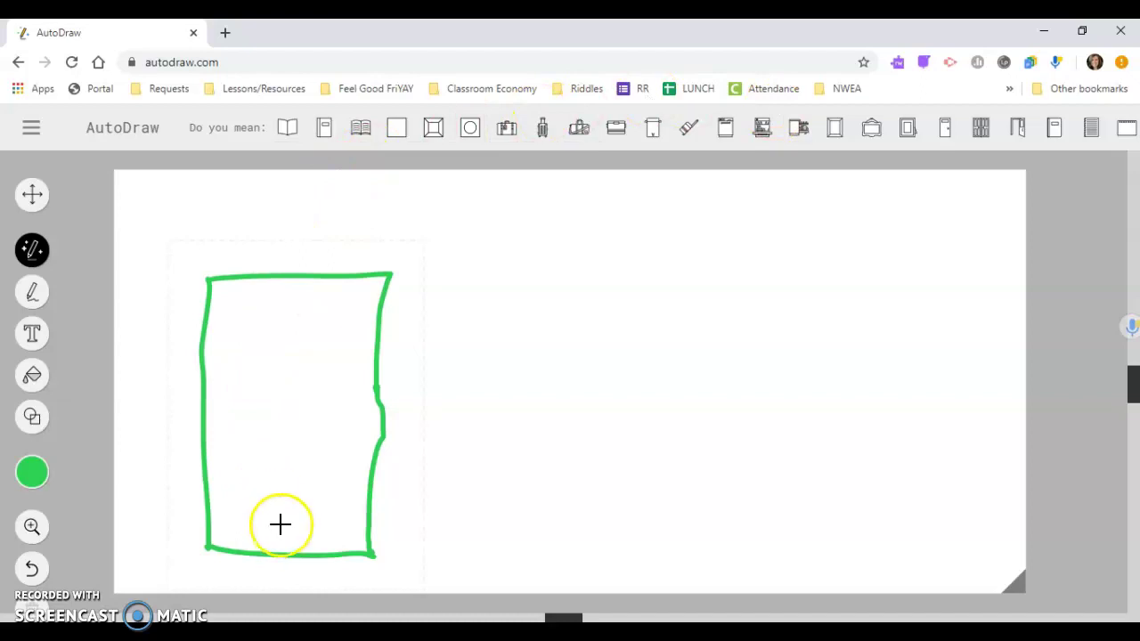
mouse_move(262, 545)
mouse_down()
mouse_move(266, 486)
mouse_move(288, 483)
mouse_move(312, 510)
mouse_up()
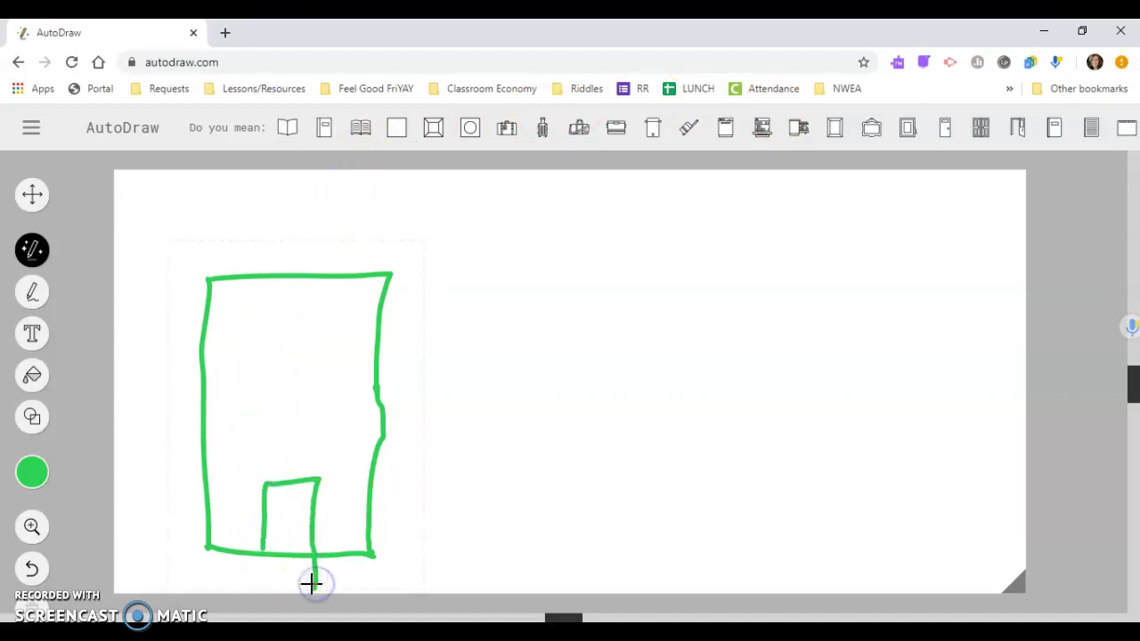
drag(311, 584, 314, 587)
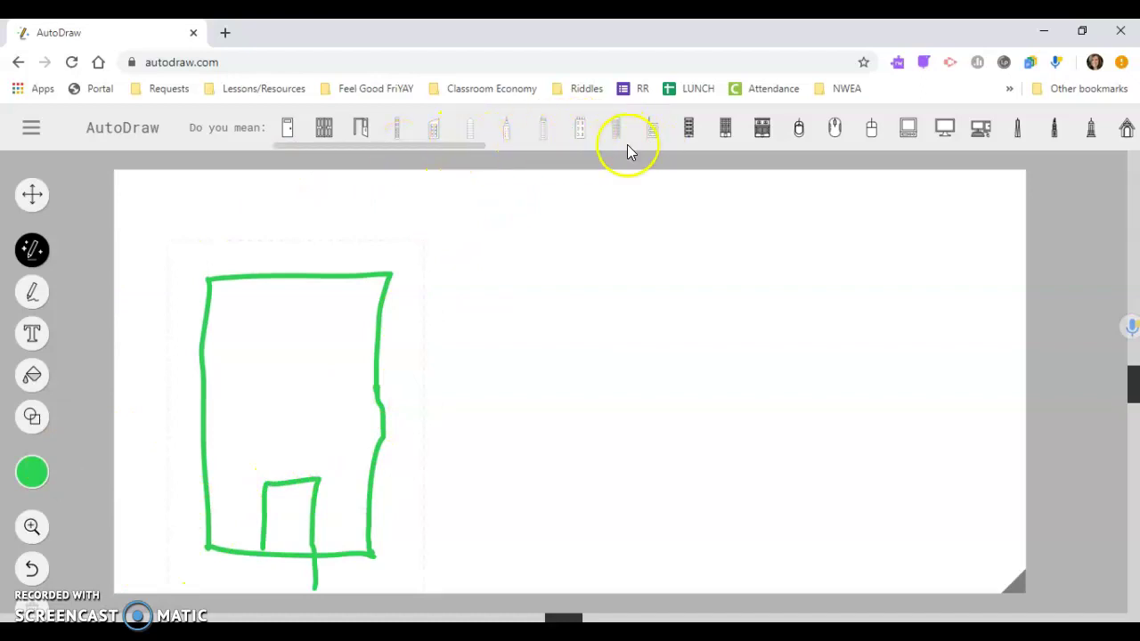
click(724, 130)
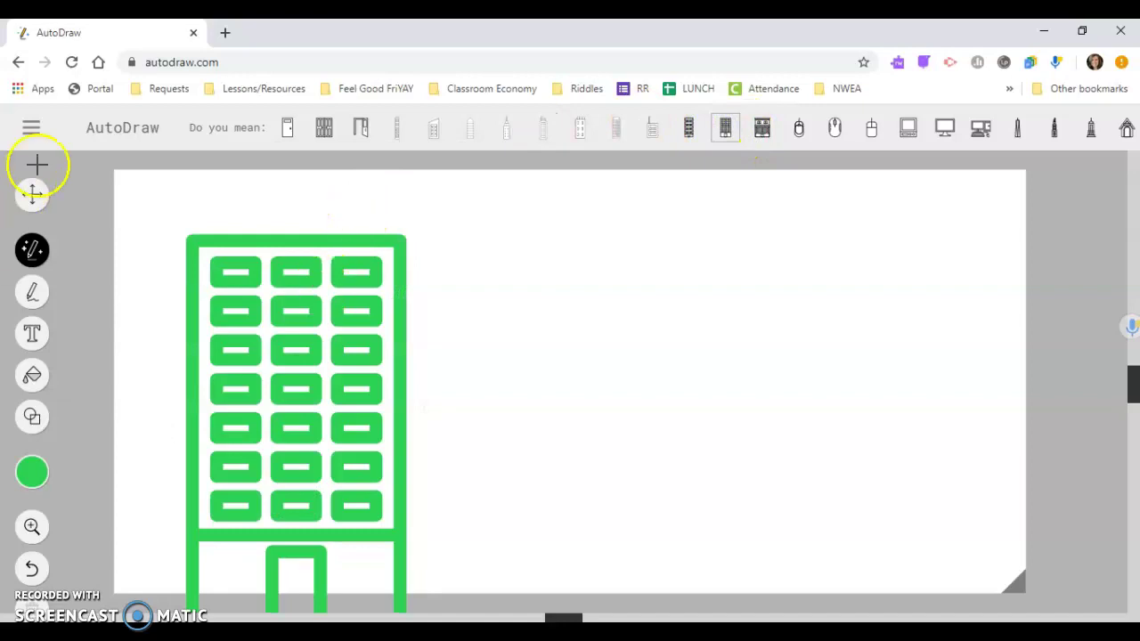
Move the green building up and left and shrink it to a smaller size
click(34, 207)
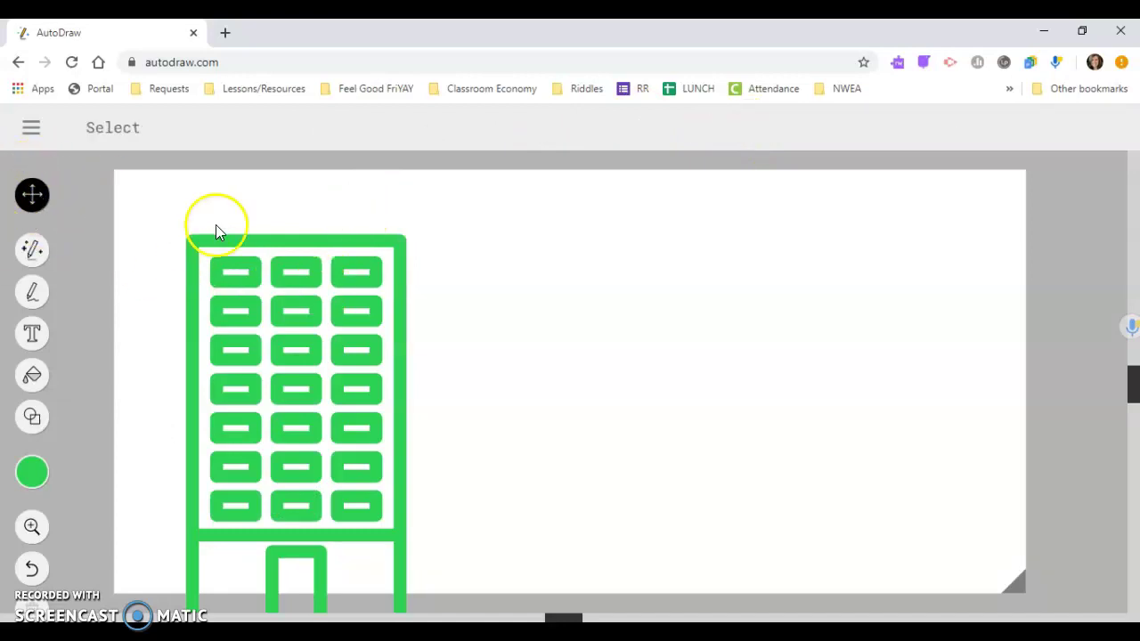
drag(330, 320, 316, 265)
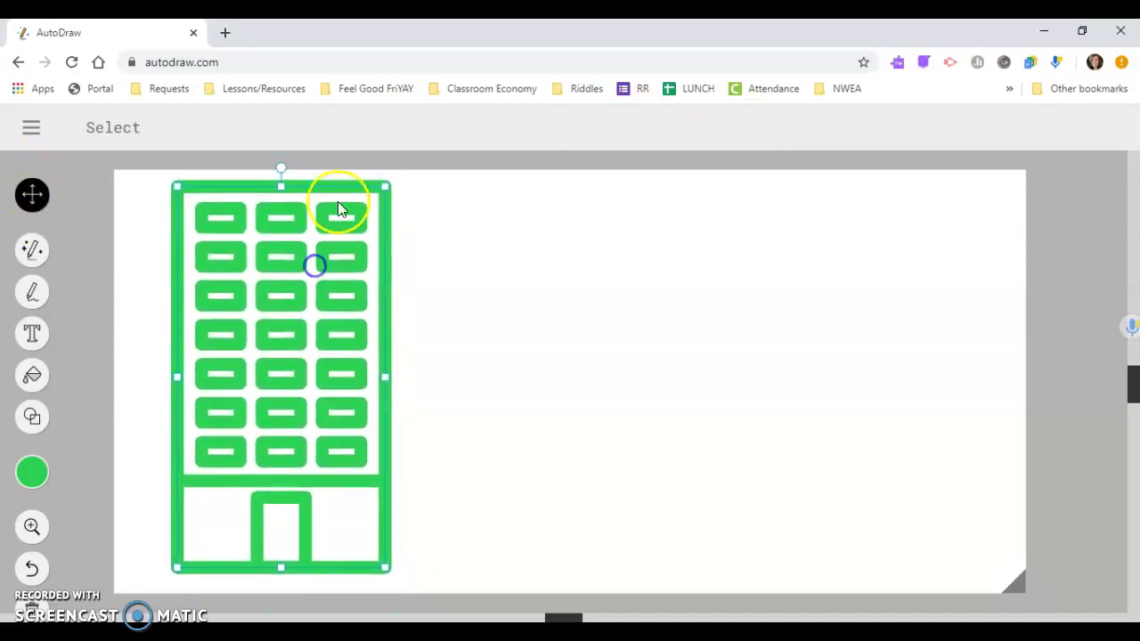
drag(385, 188, 316, 258)
drag(311, 364, 294, 372)
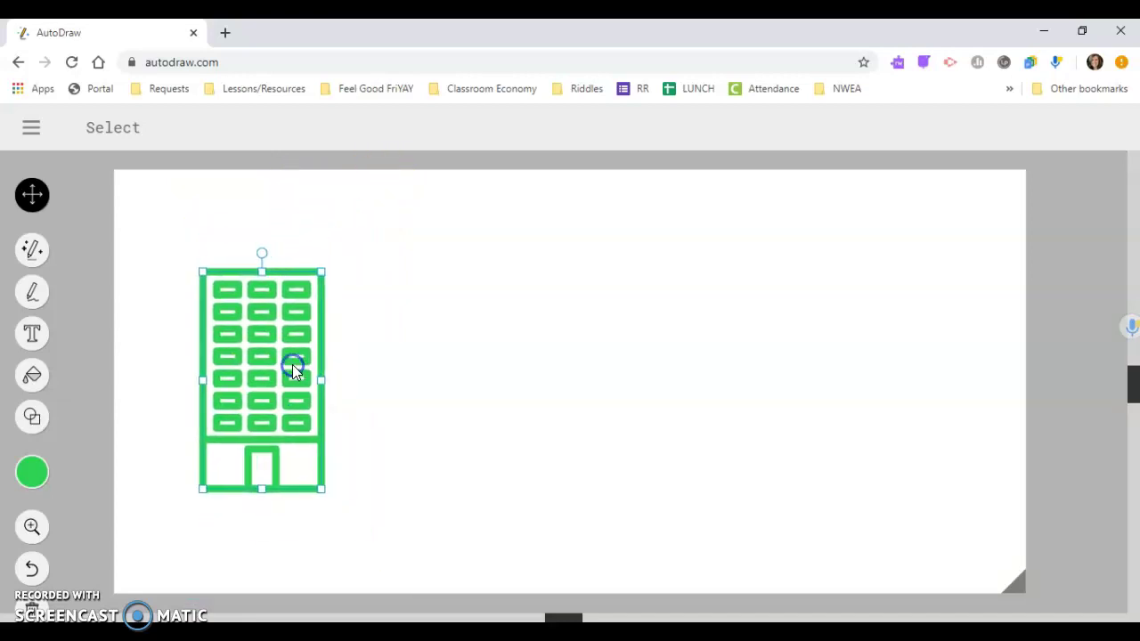
click(44, 250)
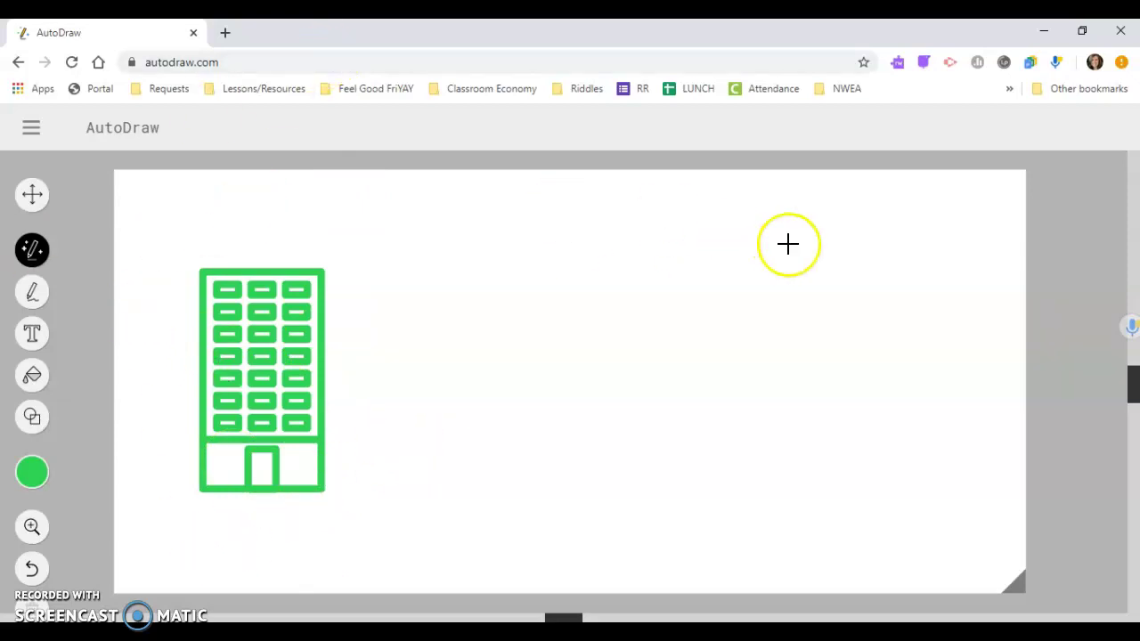
Sketch a yellow sun with rays at the top right and replace it with the sun suggestion
click(35, 475)
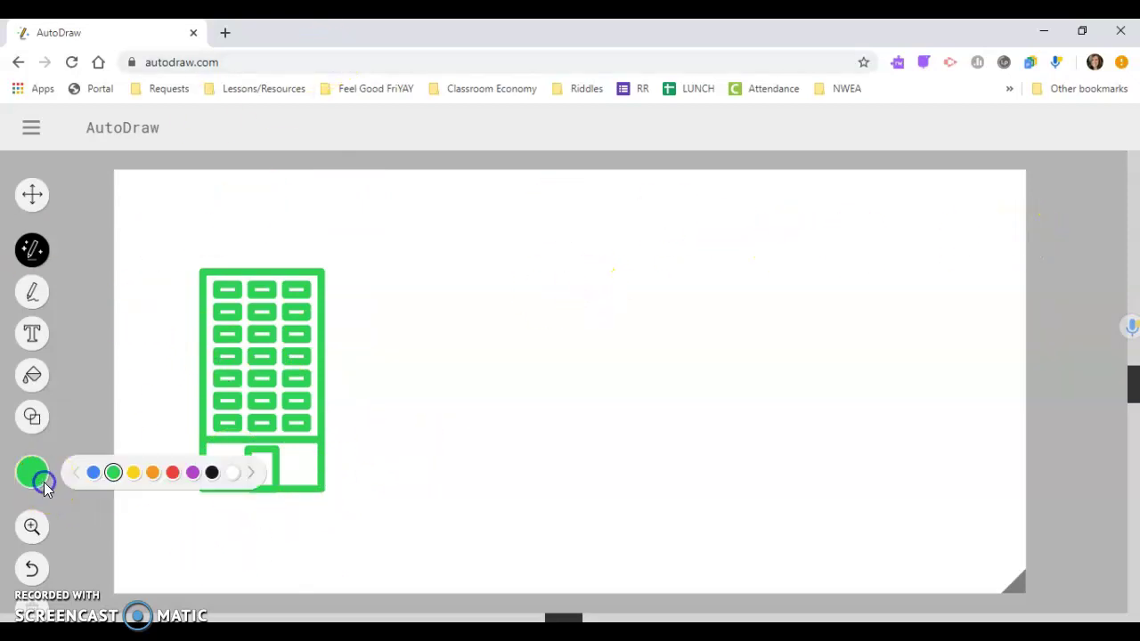
click(133, 473)
mouse_move(896, 190)
mouse_down()
mouse_move(861, 230)
mouse_move(887, 264)
mouse_move(933, 258)
mouse_up()
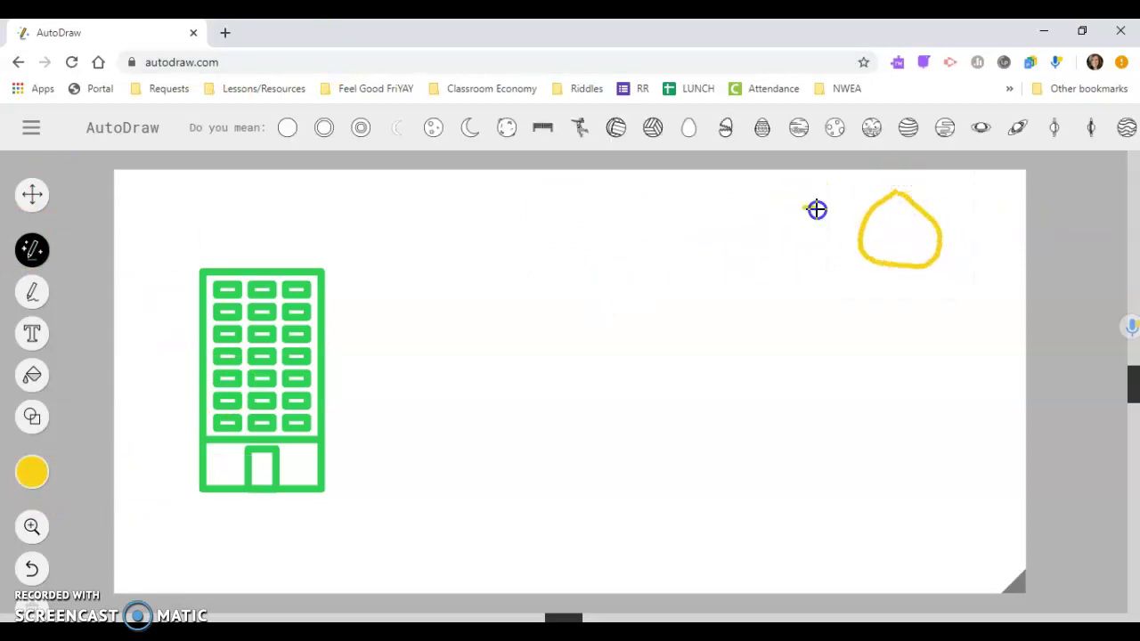
drag(787, 286, 831, 237)
drag(861, 314, 870, 276)
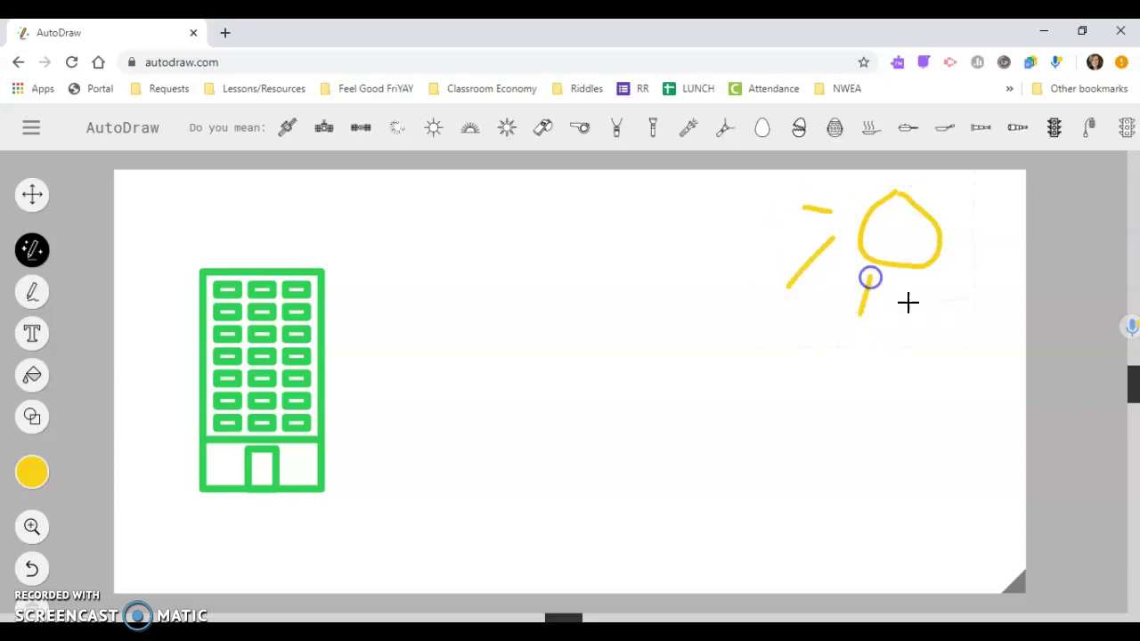
drag(935, 296, 965, 313)
drag(965, 223, 991, 189)
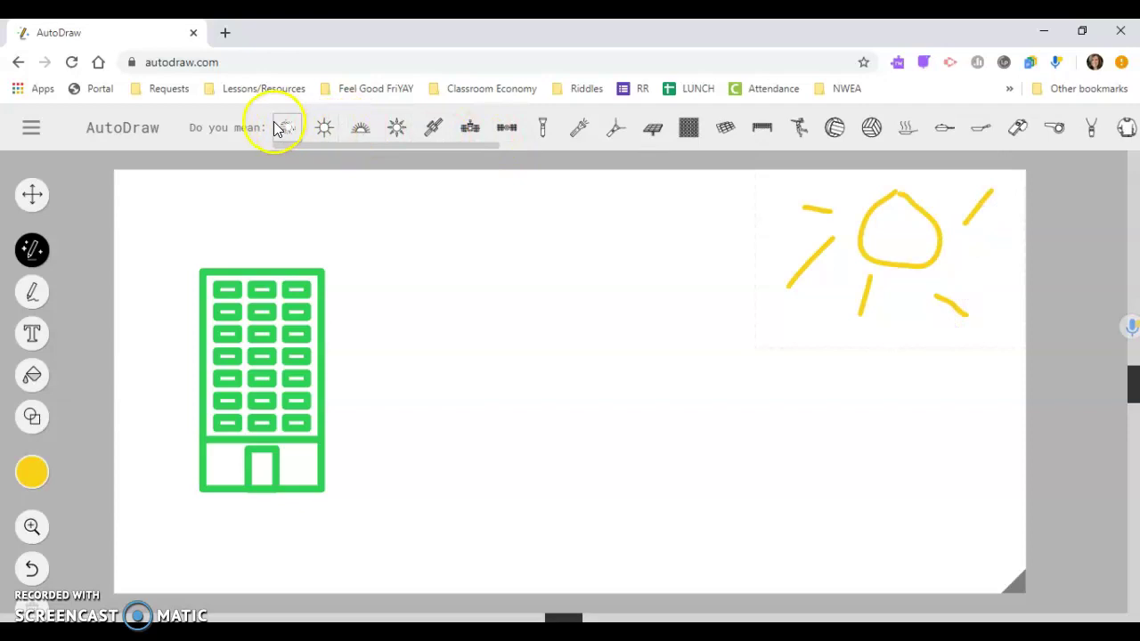
click(410, 134)
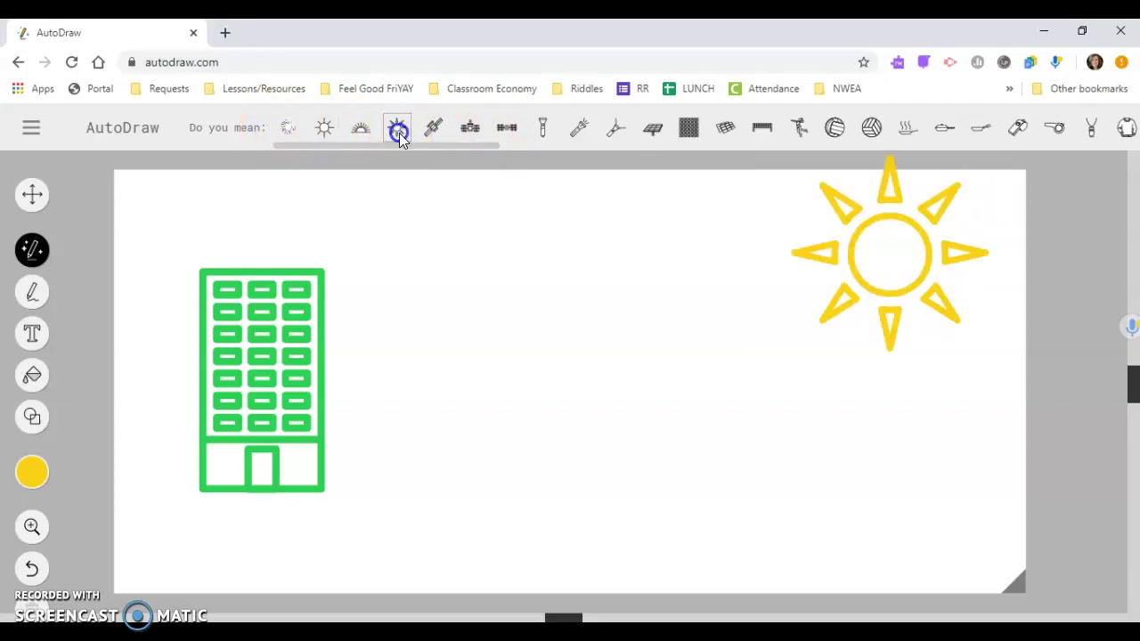
Shrink the yellow sun to a small size in the upper-right corner
click(271, 244)
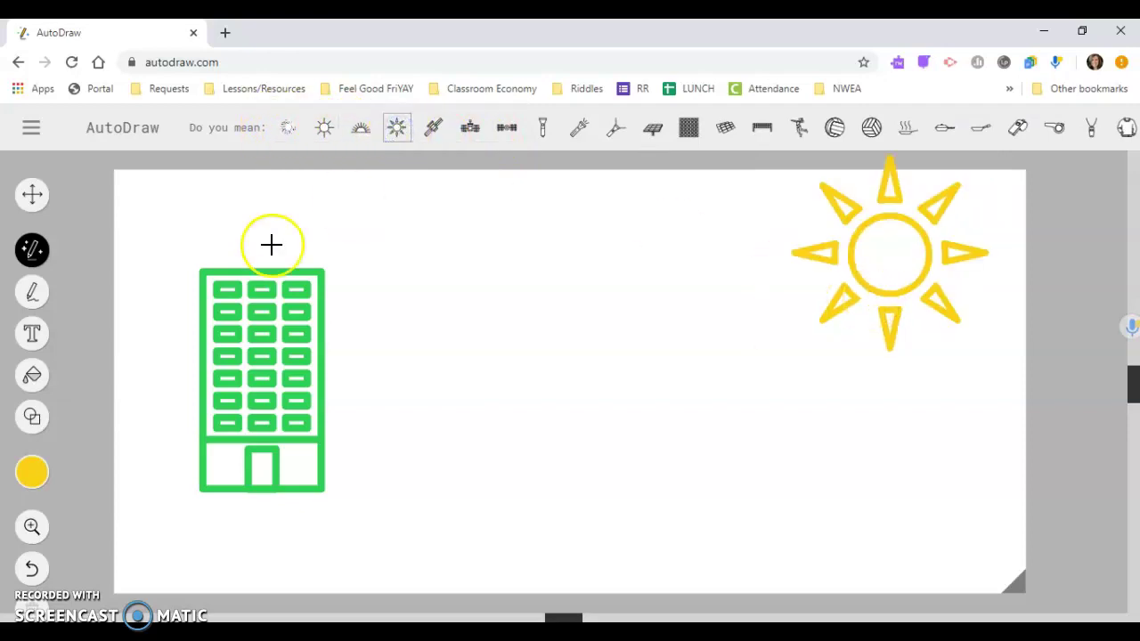
click(32, 194)
click(839, 288)
drag(793, 348, 844, 312)
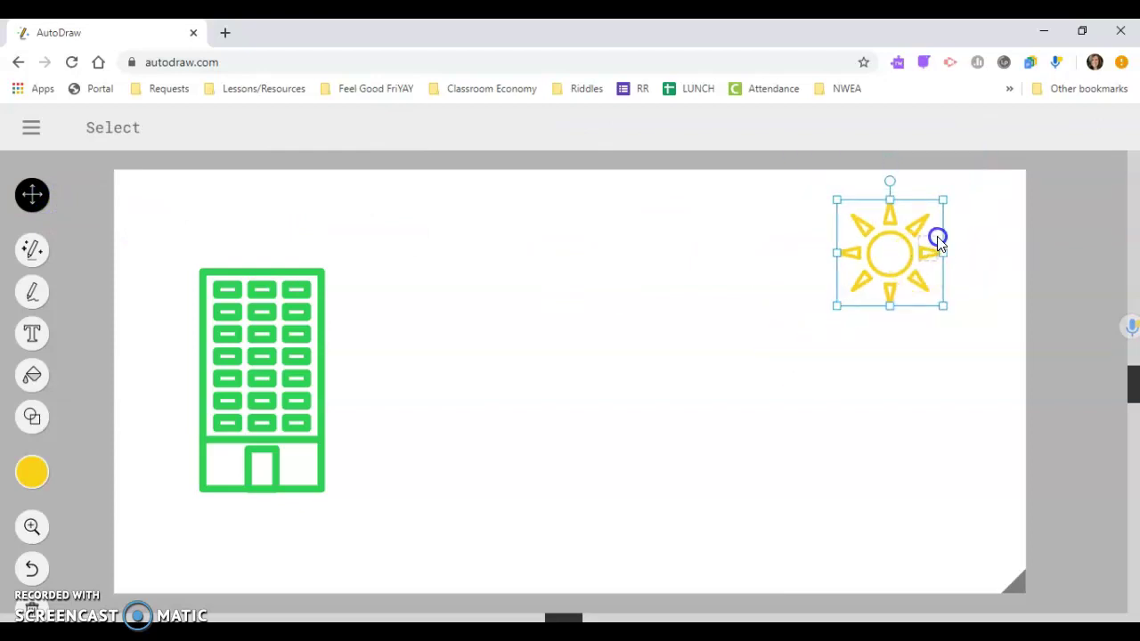
click(911, 401)
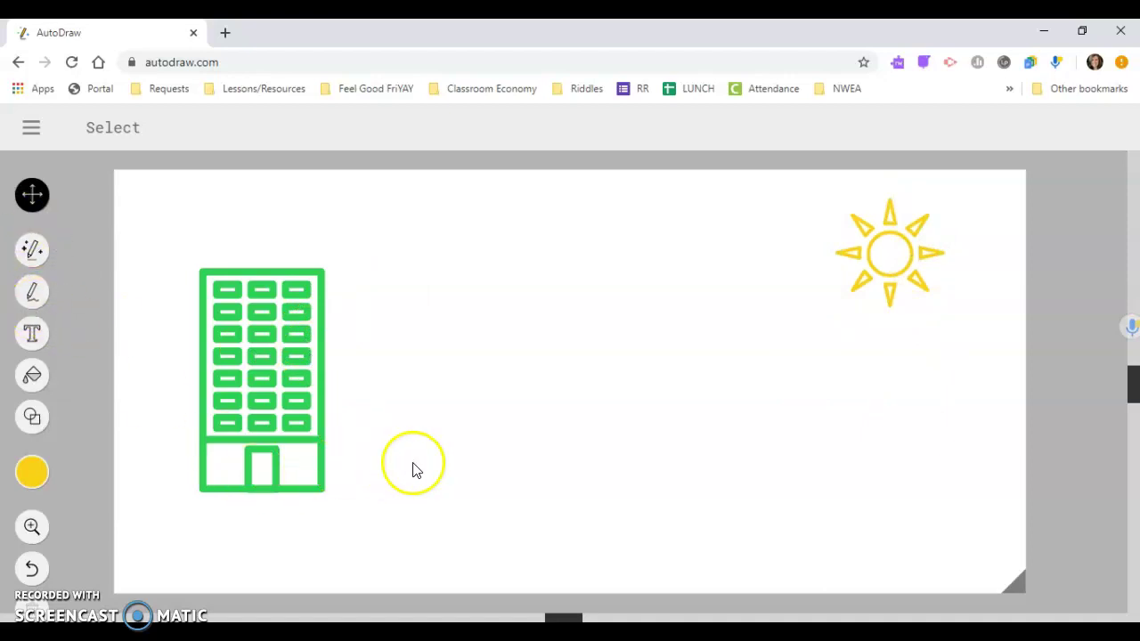
Draw three side-by-side rectangles to the right of the building near the canvas bottom
click(32, 415)
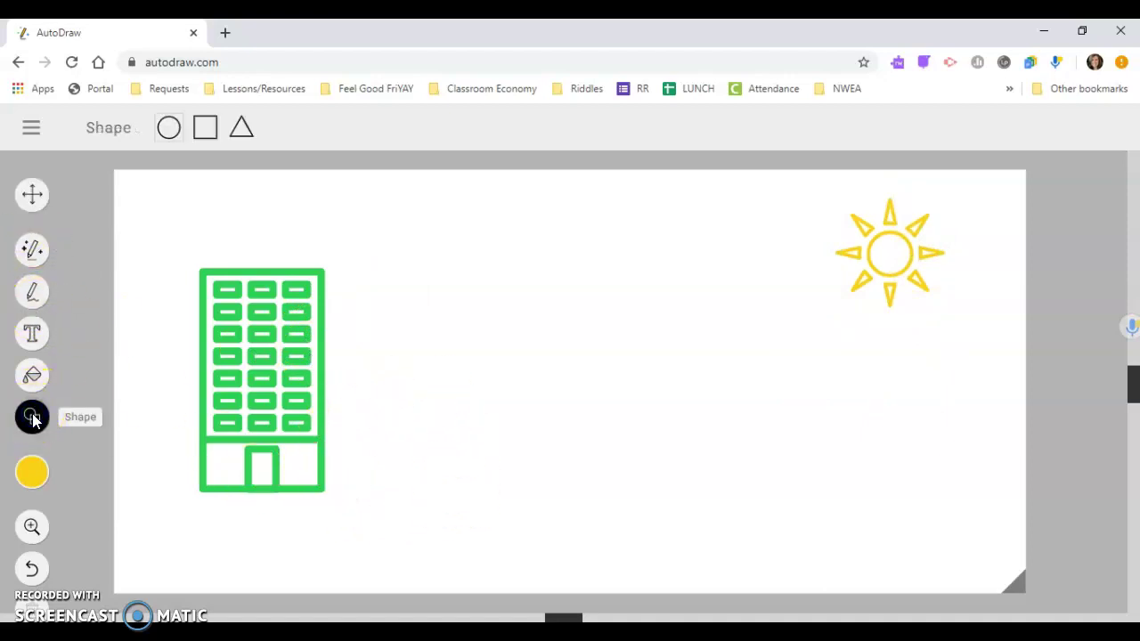
click(205, 129)
drag(354, 406, 514, 484)
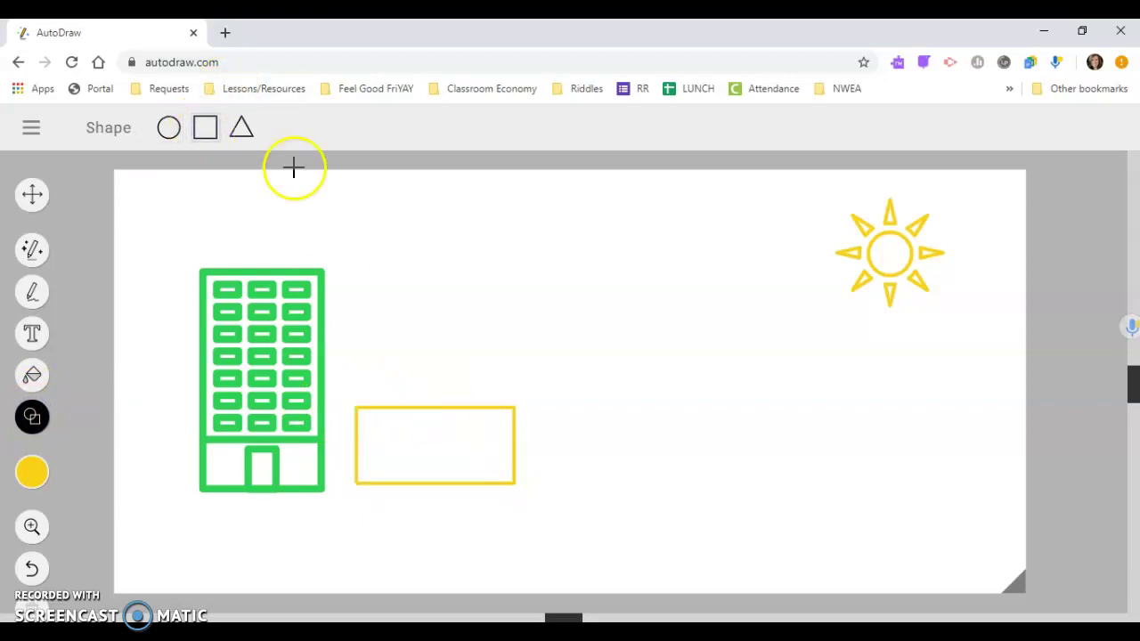
drag(544, 406, 713, 478)
drag(733, 407, 916, 479)
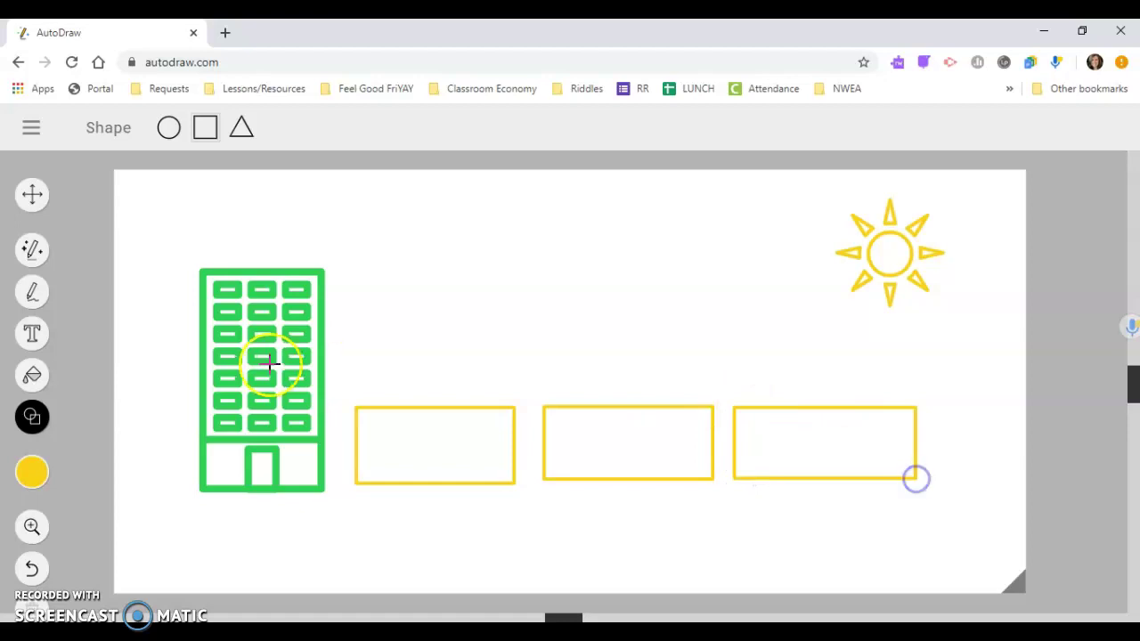
click(29, 250)
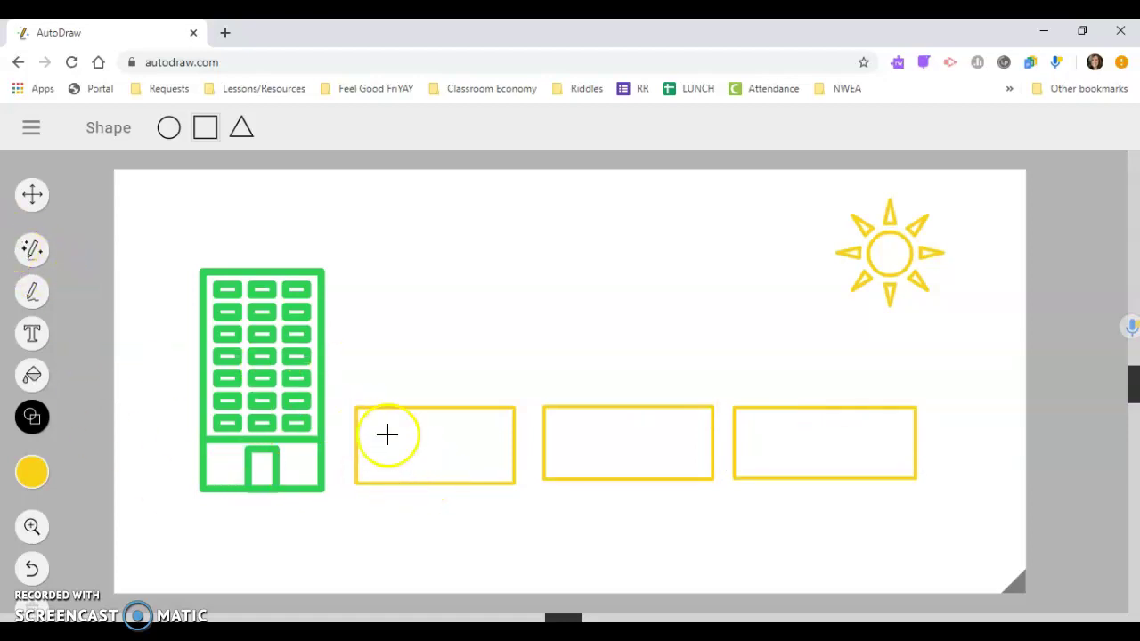
Trace a wavy freehand line just inside the first rectangle's edges
click(31, 293)
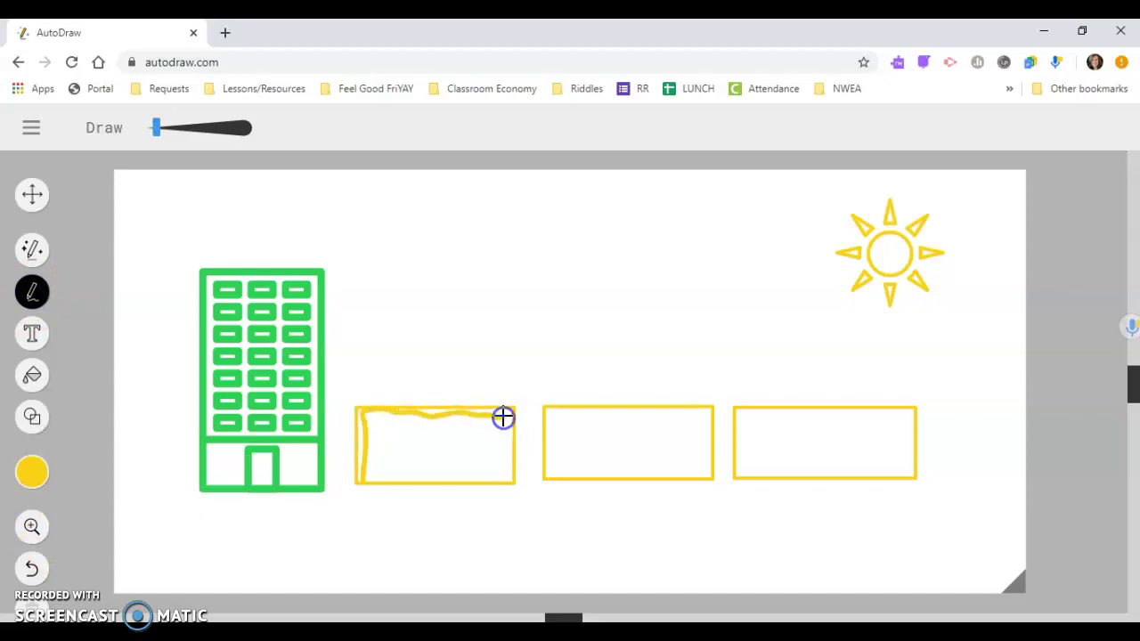
drag(505, 467, 504, 474)
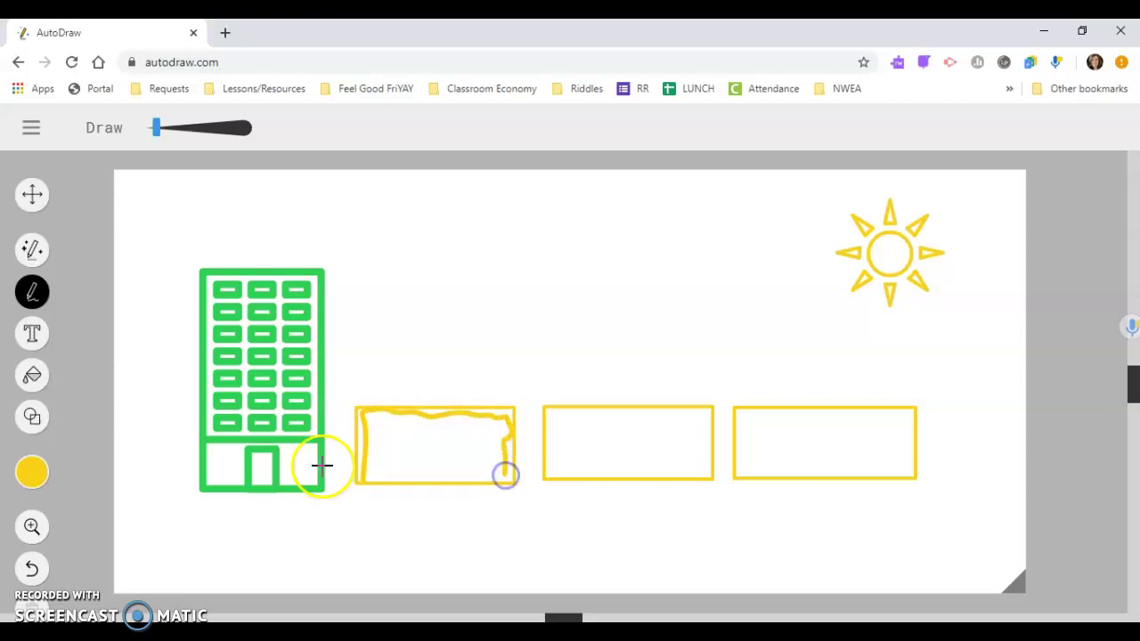
mouse_move(316, 465)
mouse_down()
mouse_move(359, 489)
mouse_move(411, 470)
mouse_up()
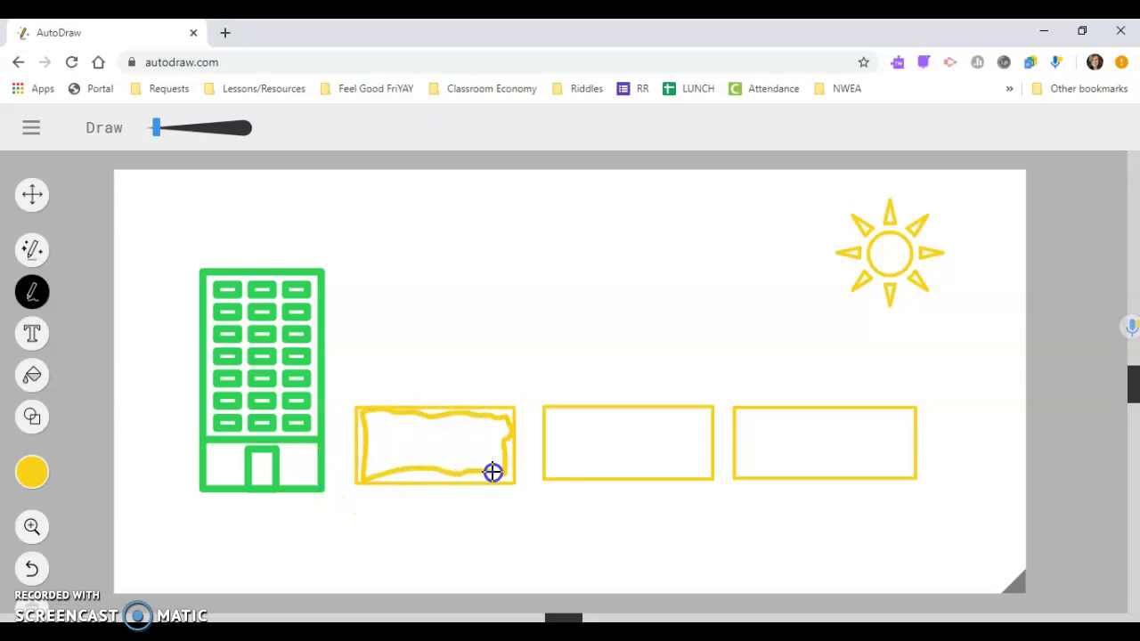
click(32, 383)
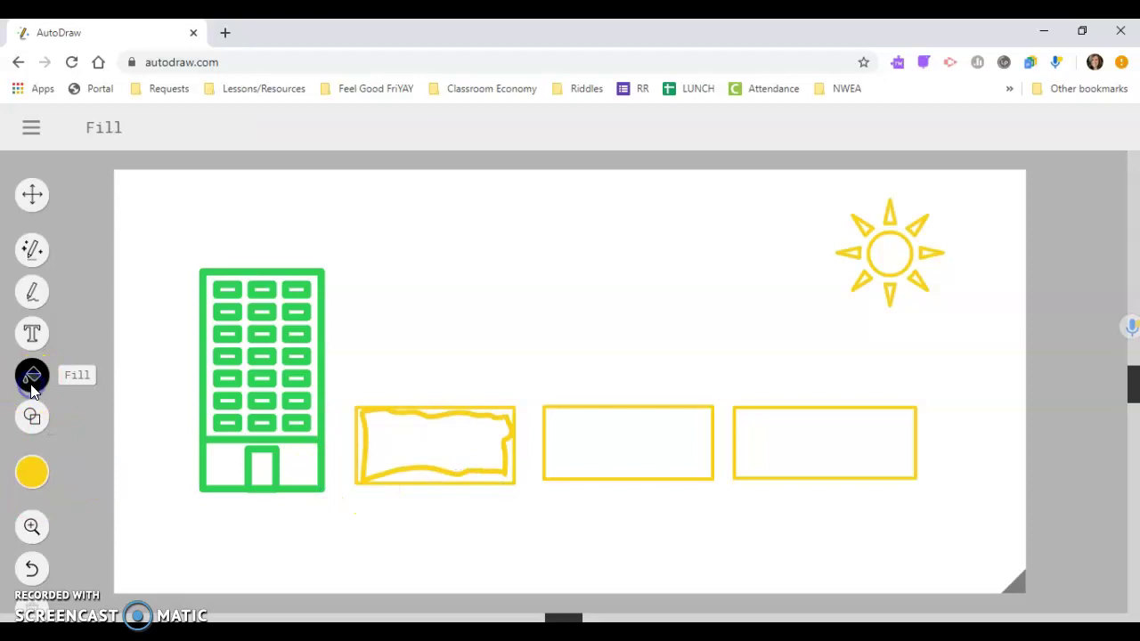
click(33, 472)
Fill all three rectangles with tan brown
click(223, 490)
click(31, 470)
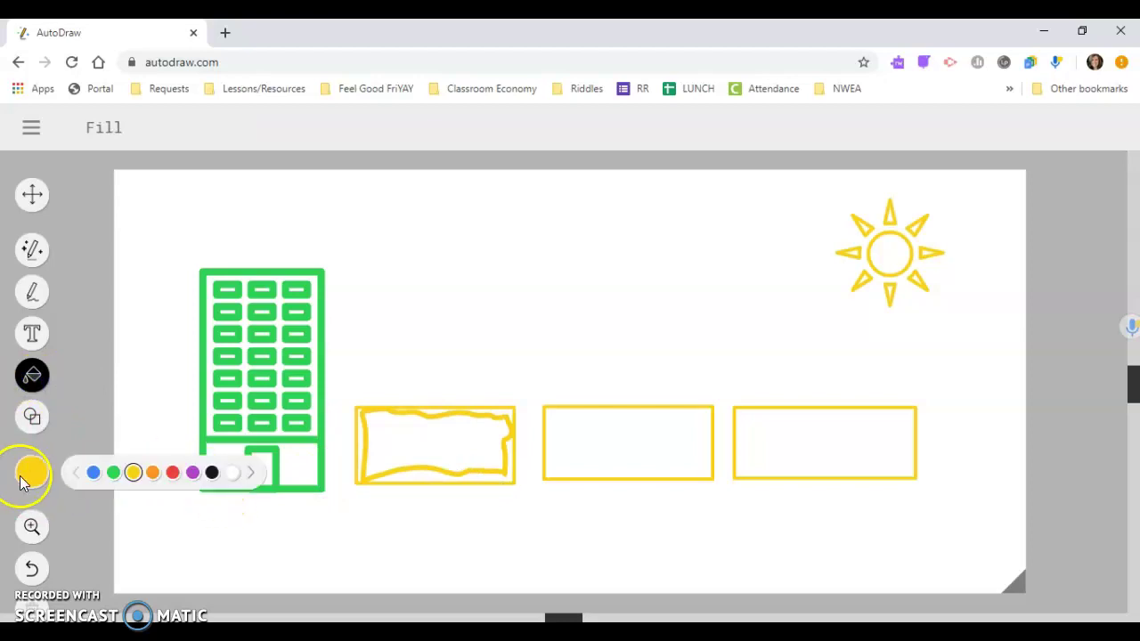
click(252, 474)
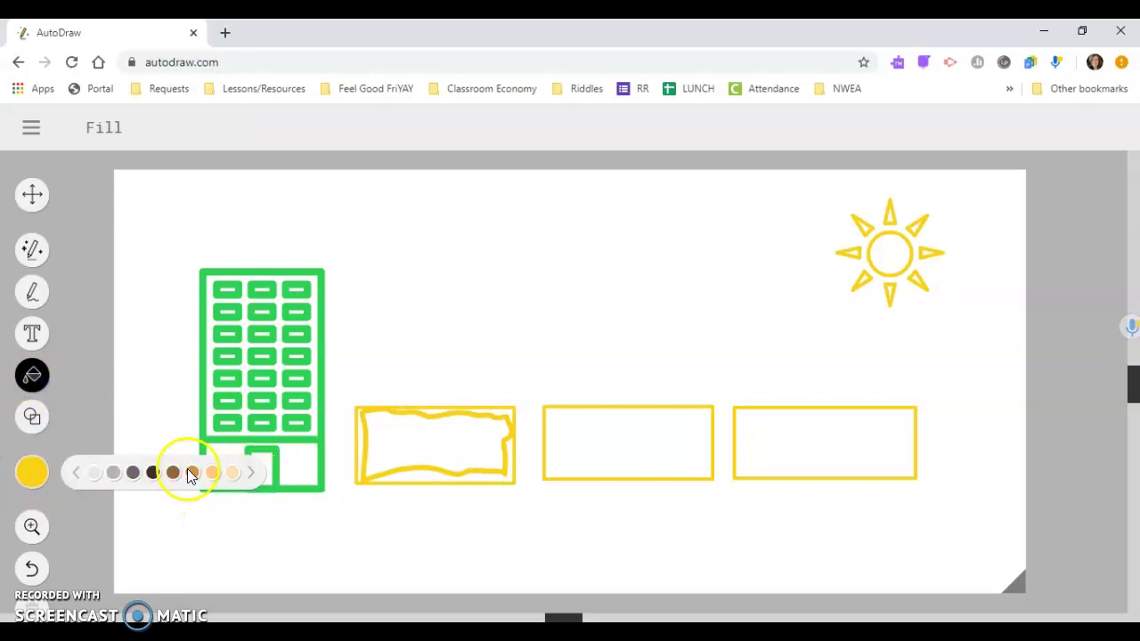
click(193, 473)
click(384, 458)
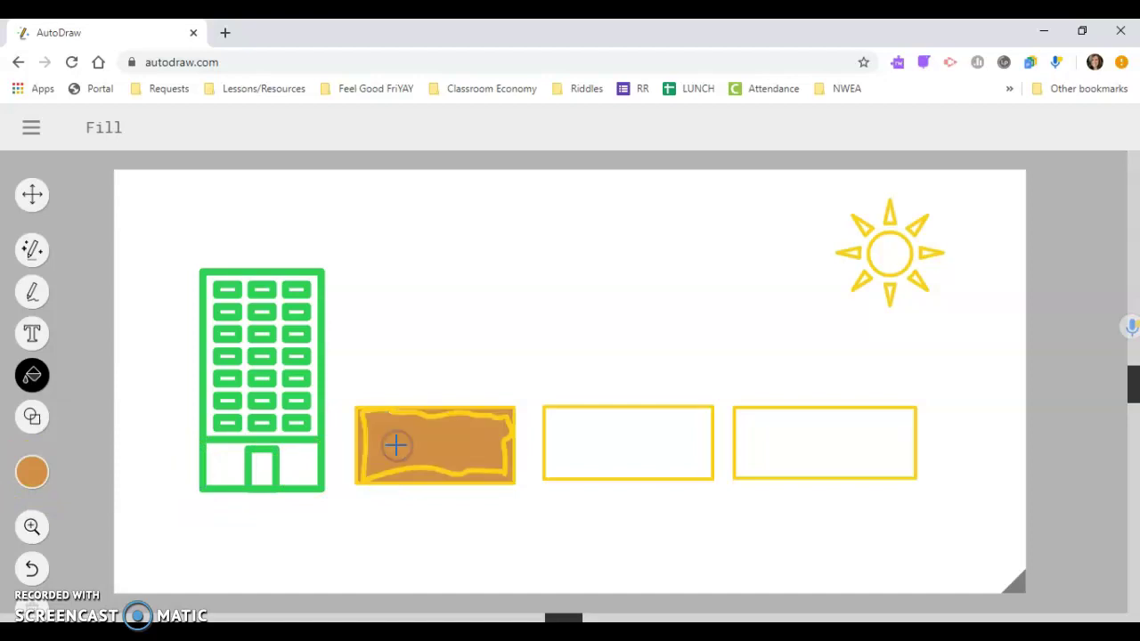
click(664, 450)
click(818, 458)
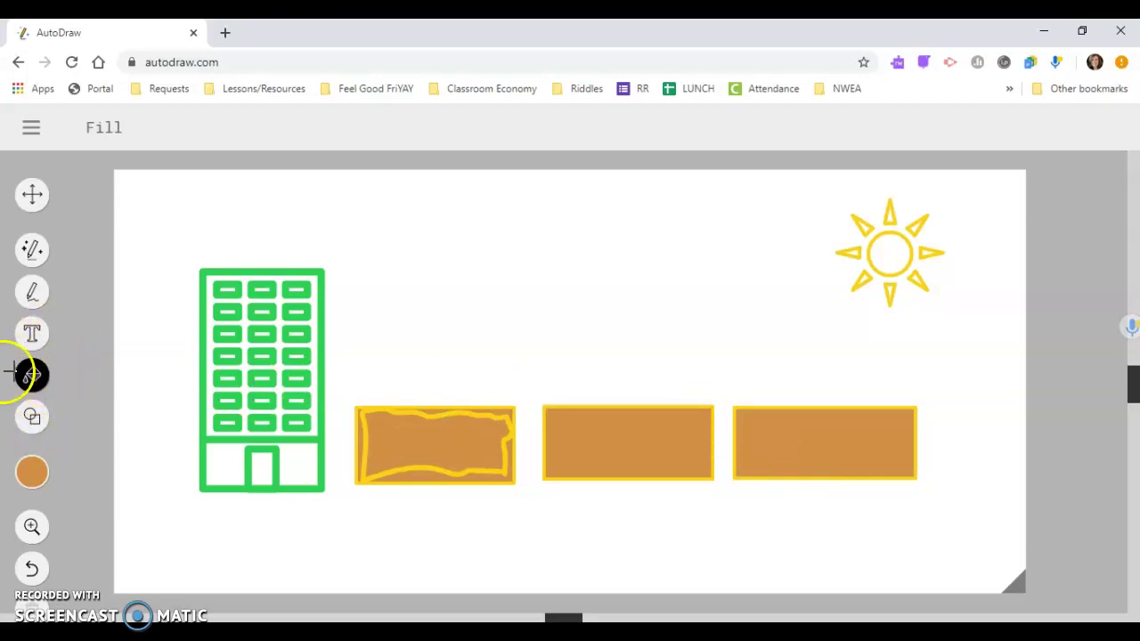
click(32, 339)
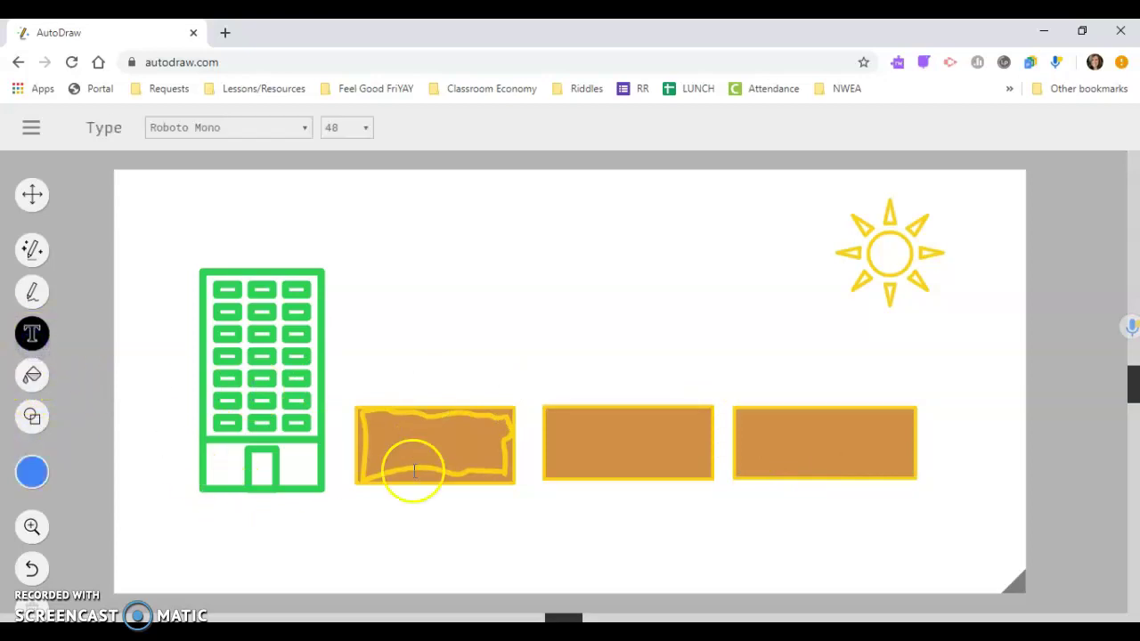
Add a size-28 text label 'Flower bed 1' below the first bed and start a second line
click(364, 128)
click(364, 367)
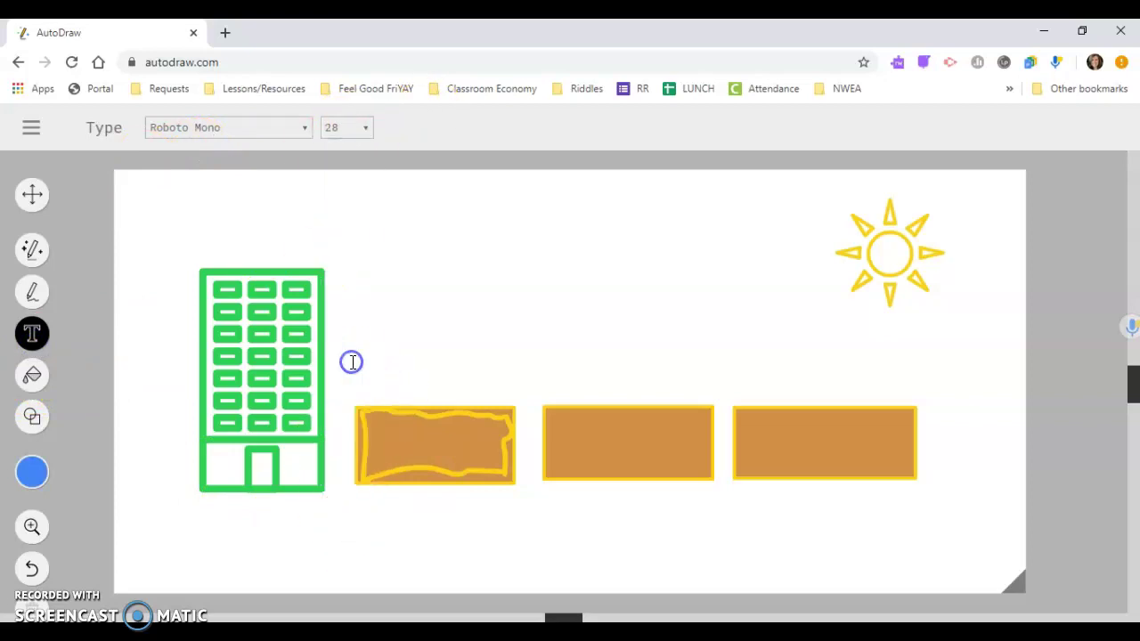
click(354, 506)
text(Flower bed 1)
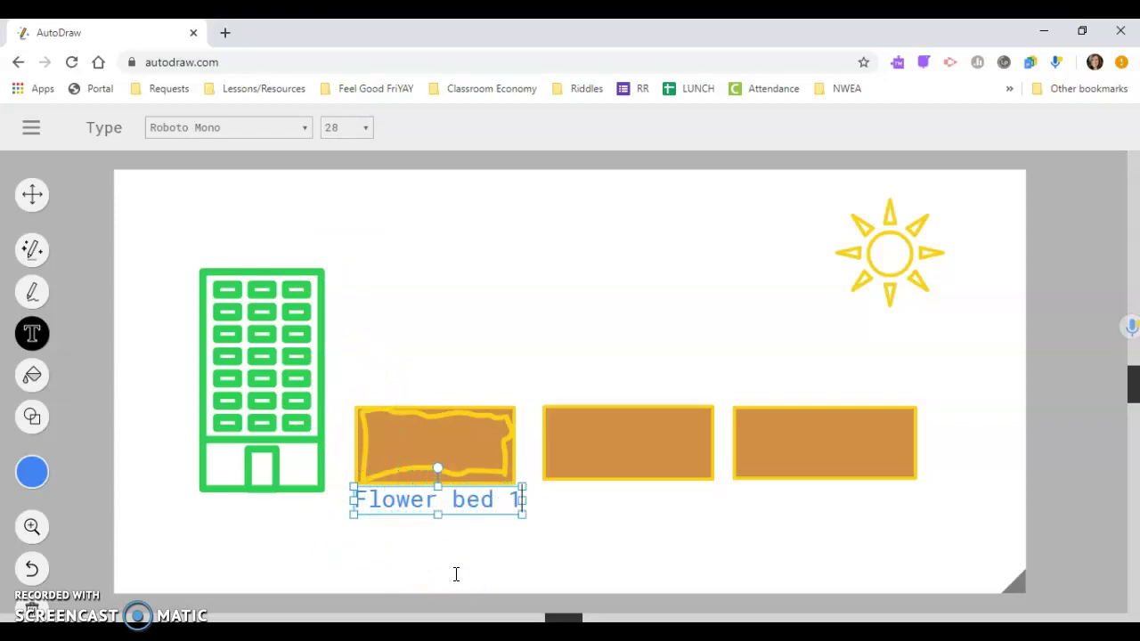
drag(469, 439, 485, 424)
key(Return)
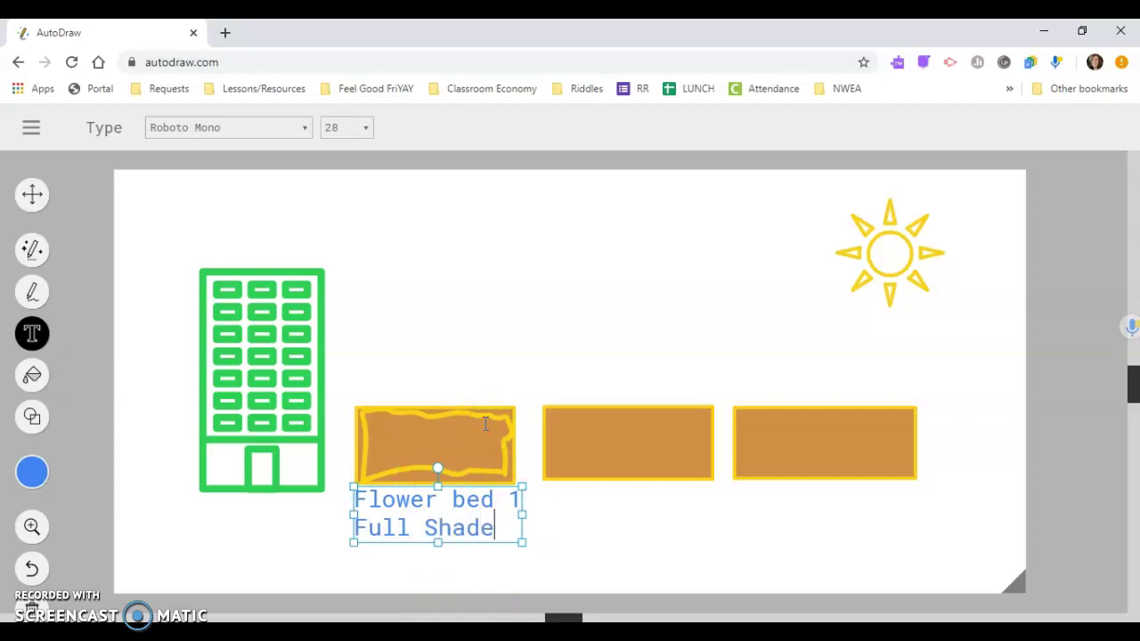
Shrink the 'Flower bed 1 Full Shade' label to a smaller size beneath the bed
click(33, 471)
click(32, 194)
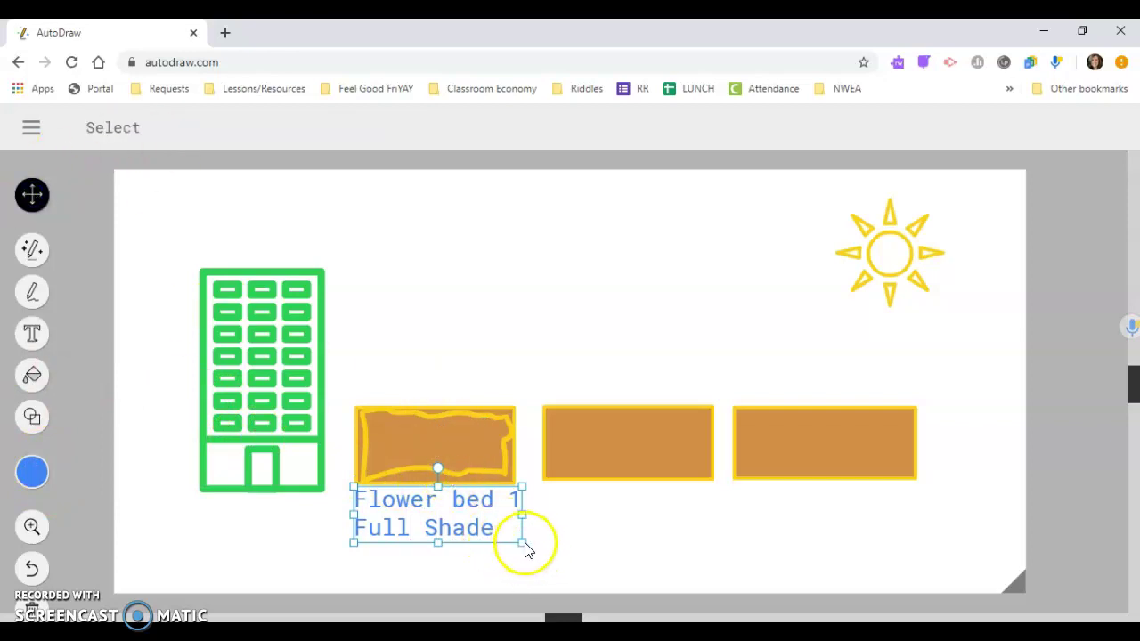
drag(521, 543, 499, 532)
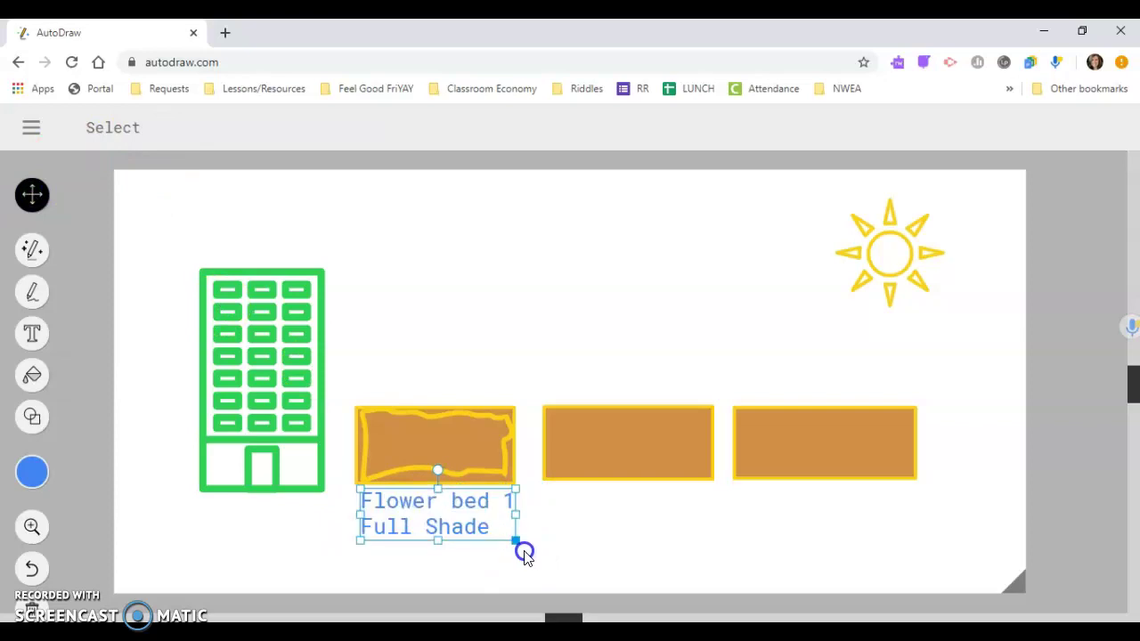
drag(524, 553, 486, 532)
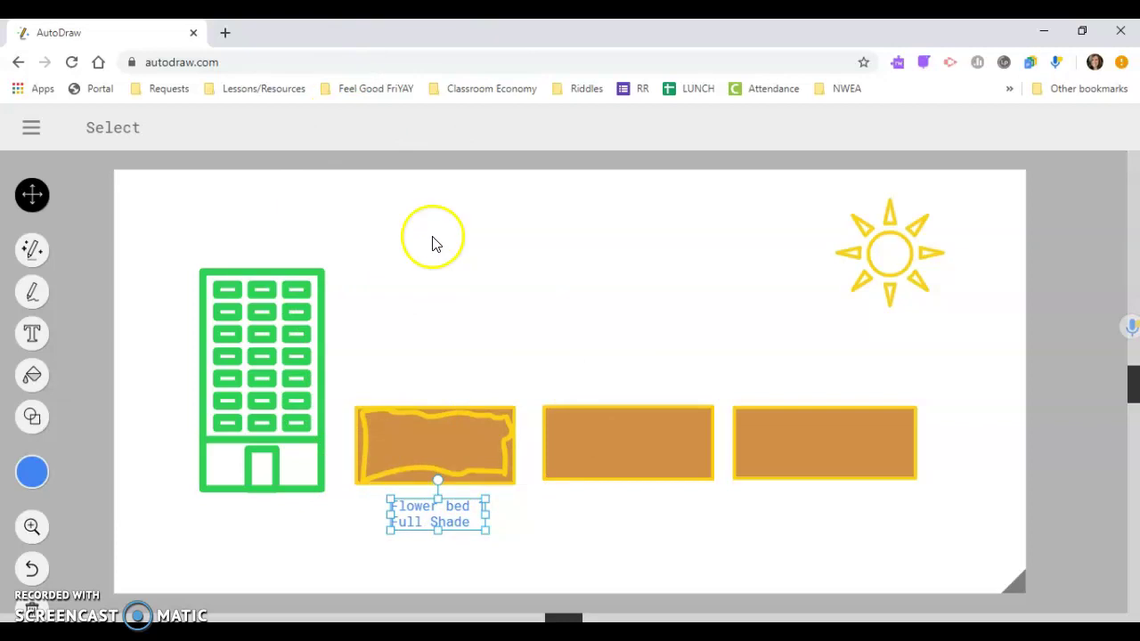
Sketch a flower with a stem above the first bed, then delete the failed attempt
click(31, 250)
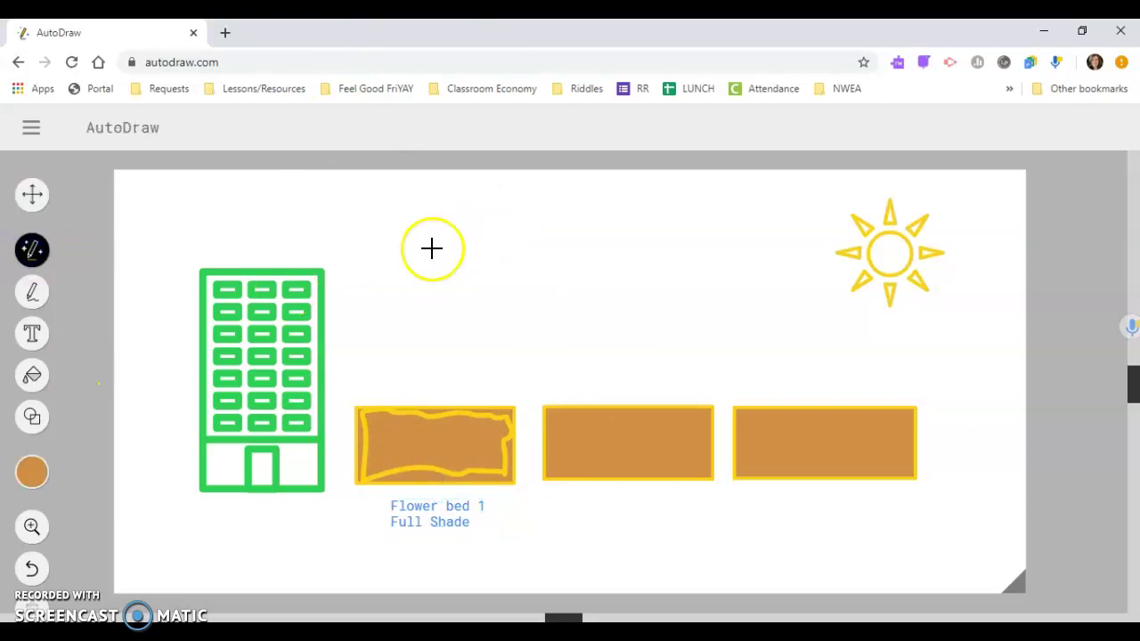
drag(431, 249, 427, 269)
drag(444, 269, 419, 343)
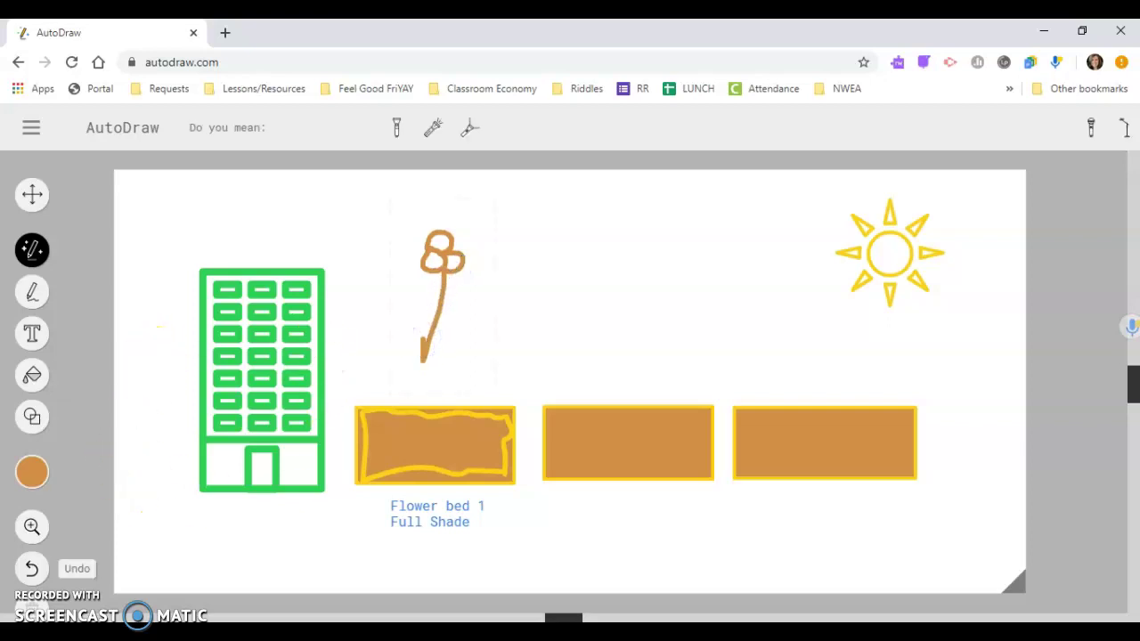
click(34, 194)
click(438, 269)
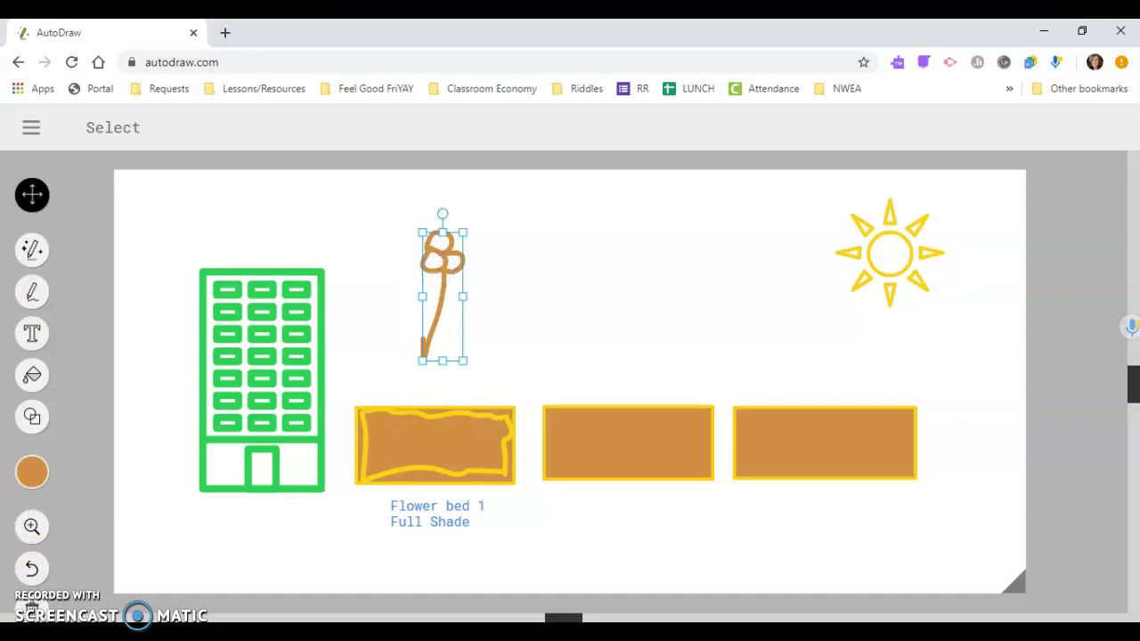
click(32, 610)
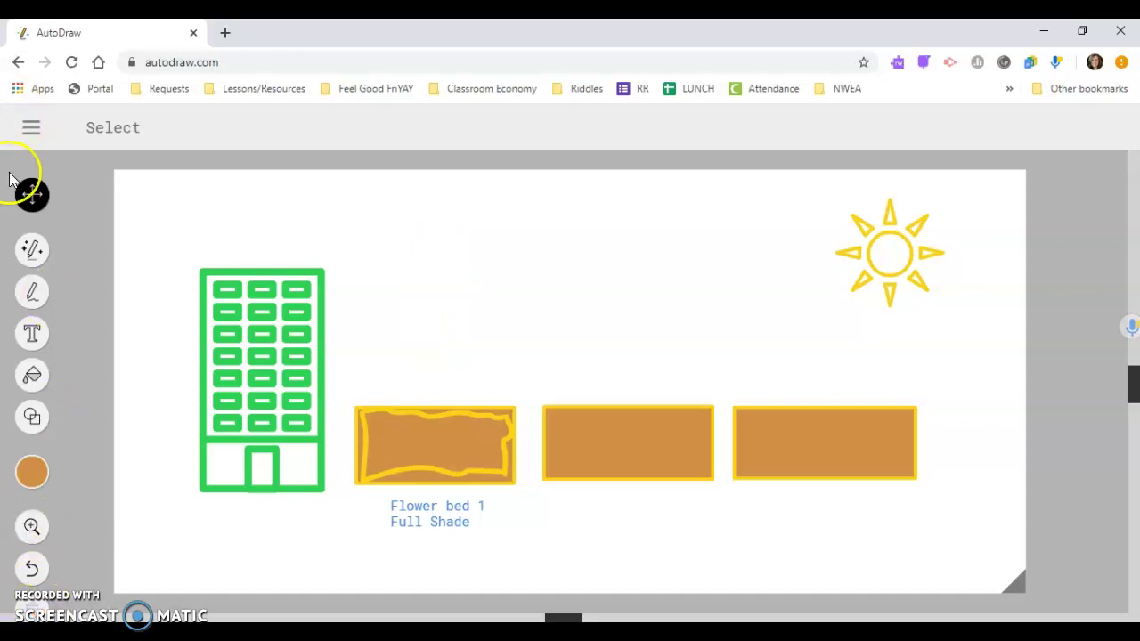
Re-sketch the flower and replace it with the suggested flower-with-stem drawing
click(32, 252)
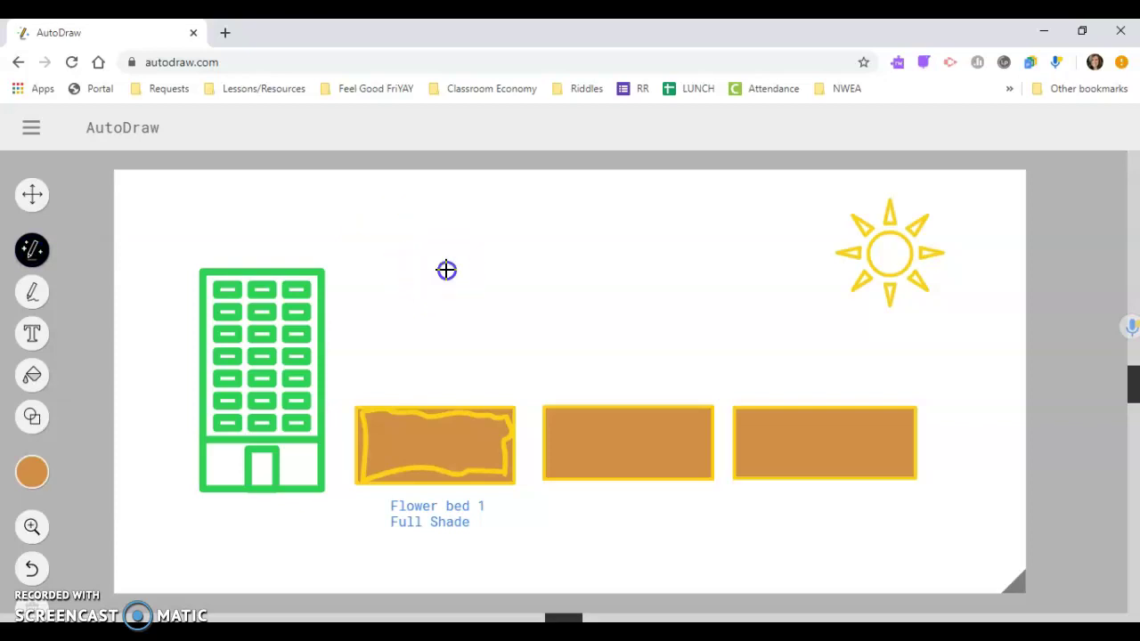
drag(445, 272, 432, 291)
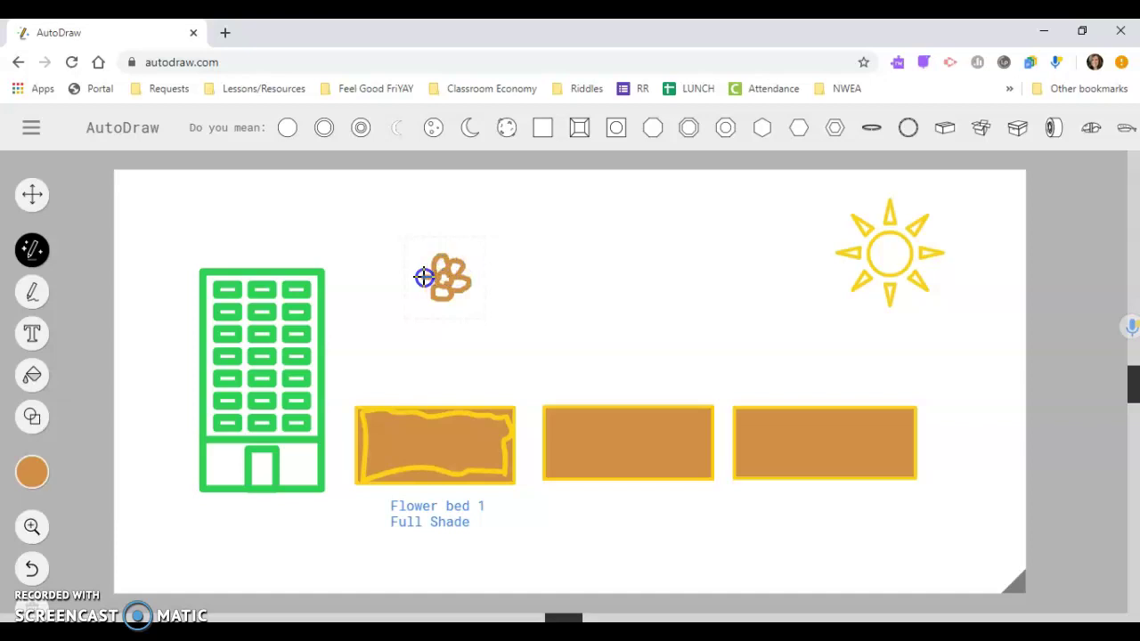
drag(431, 285, 437, 287)
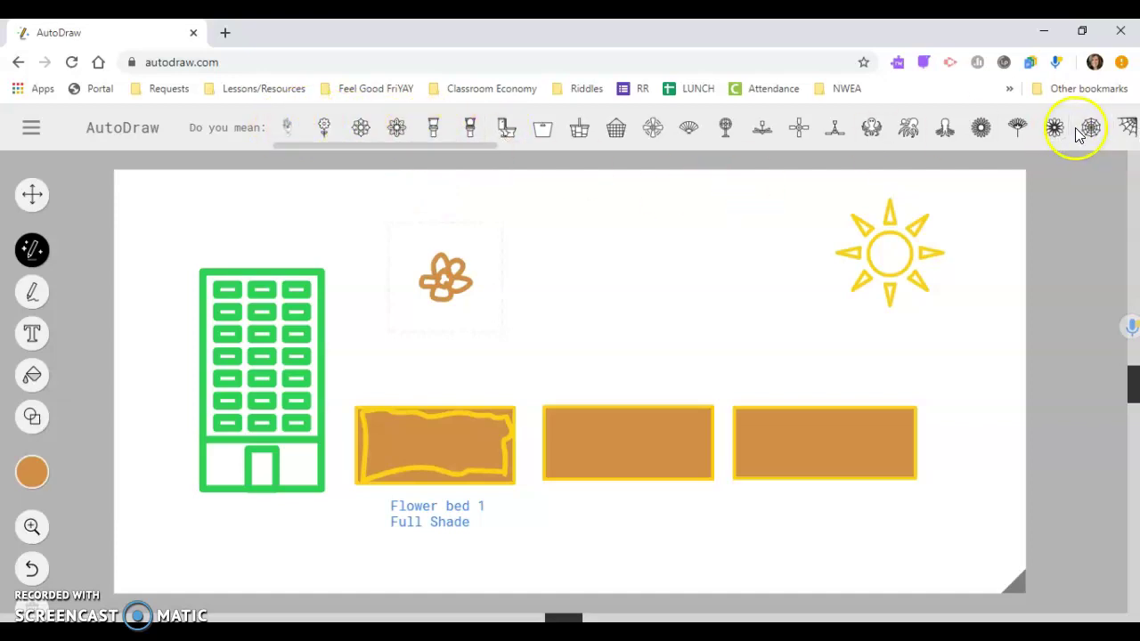
click(322, 126)
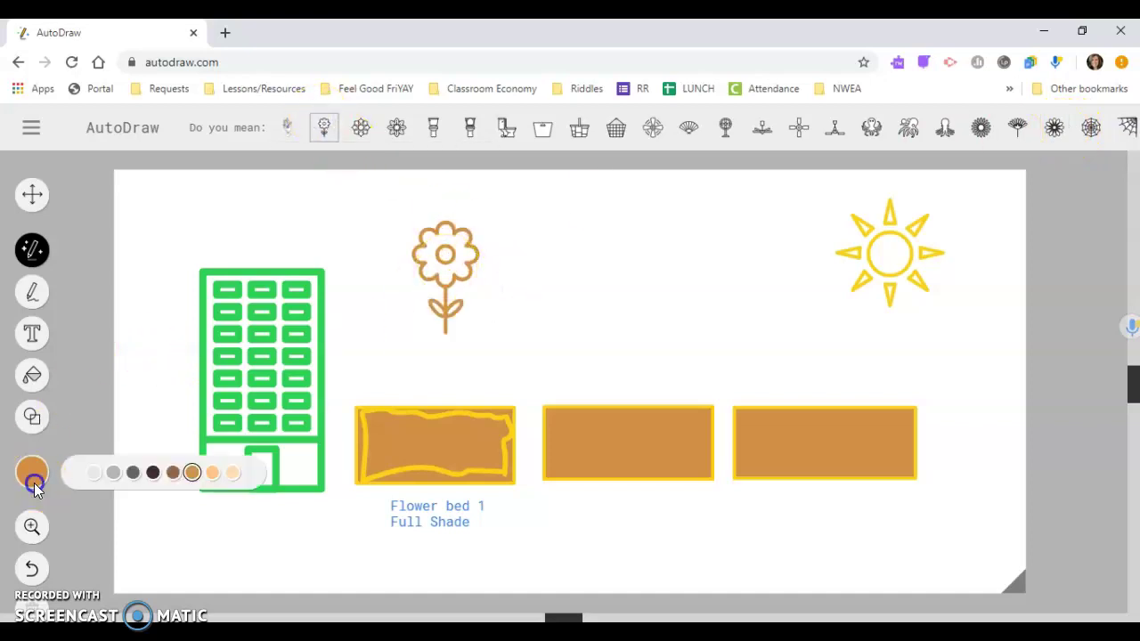
Fill the flower's petals with red
click(33, 375)
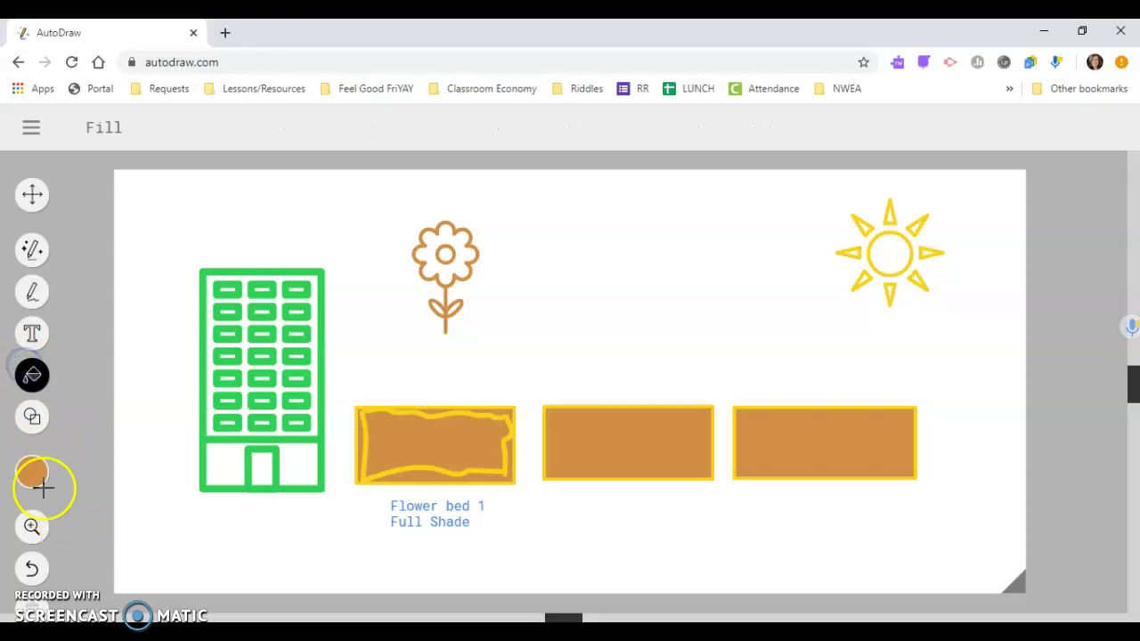
mouse_move(32, 472)
click(84, 472)
click(85, 472)
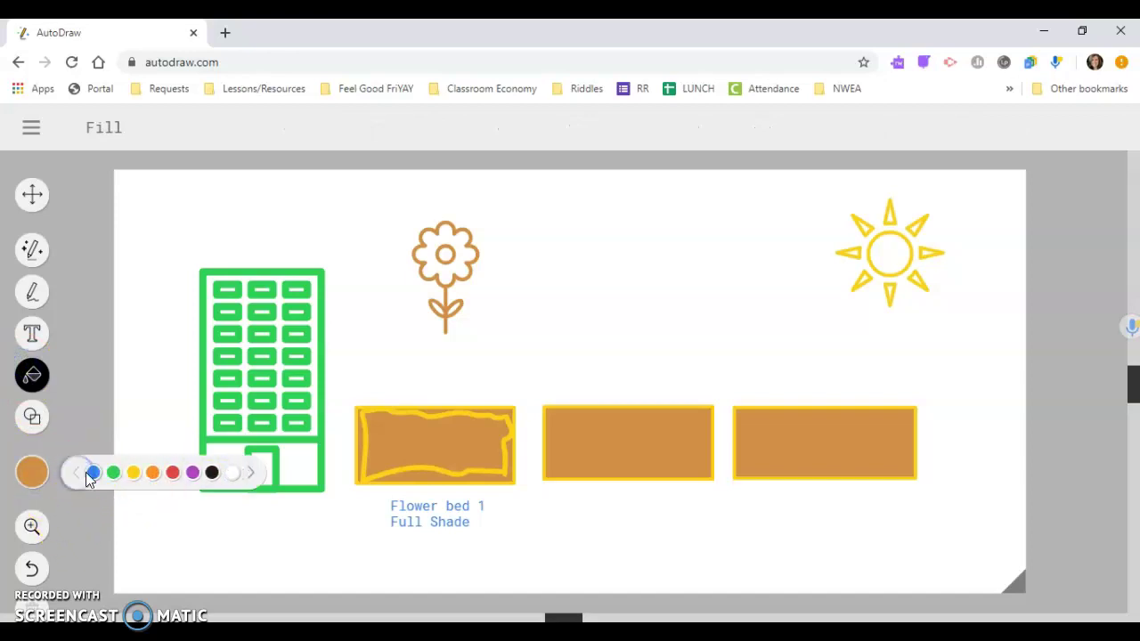
click(171, 472)
click(447, 236)
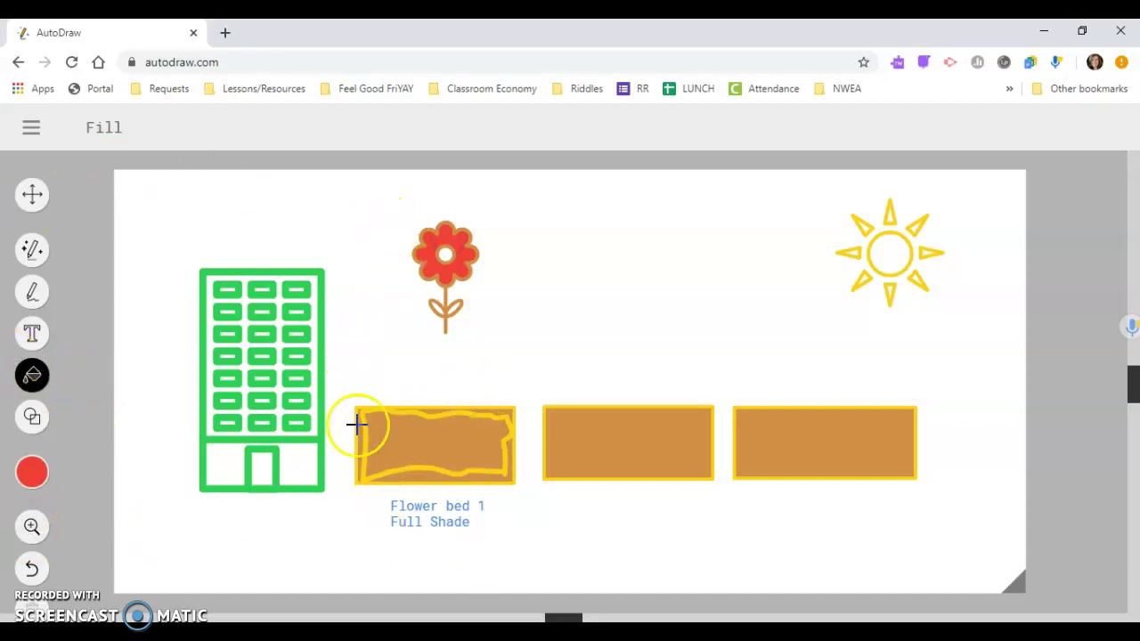
Move the red flower down onto the top of the first flower bed
click(32, 194)
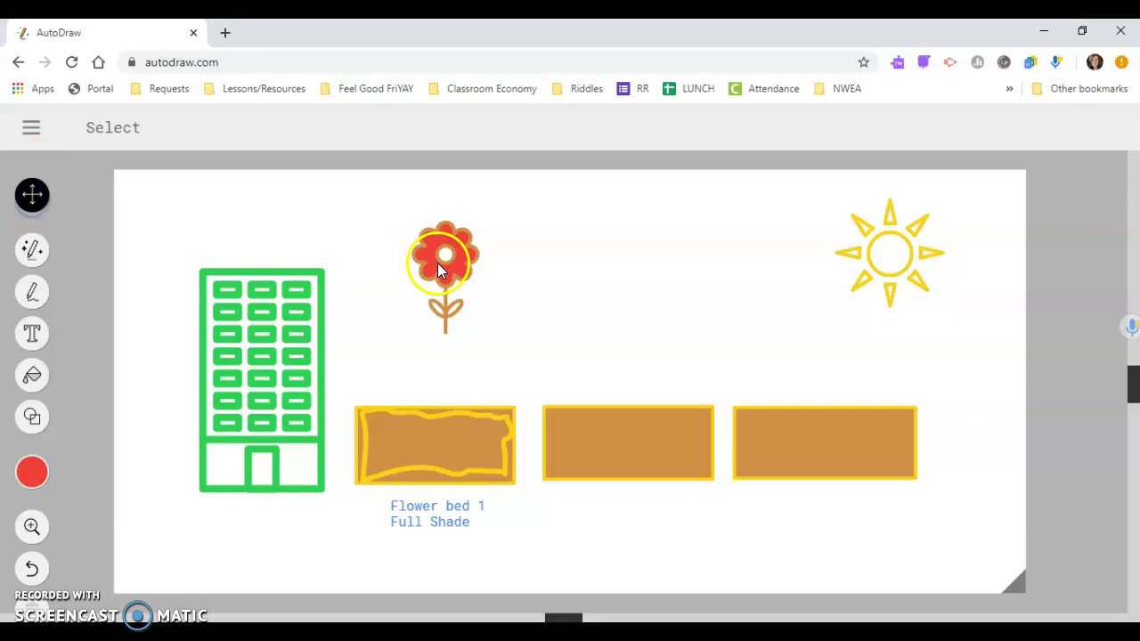
drag(438, 262, 393, 391)
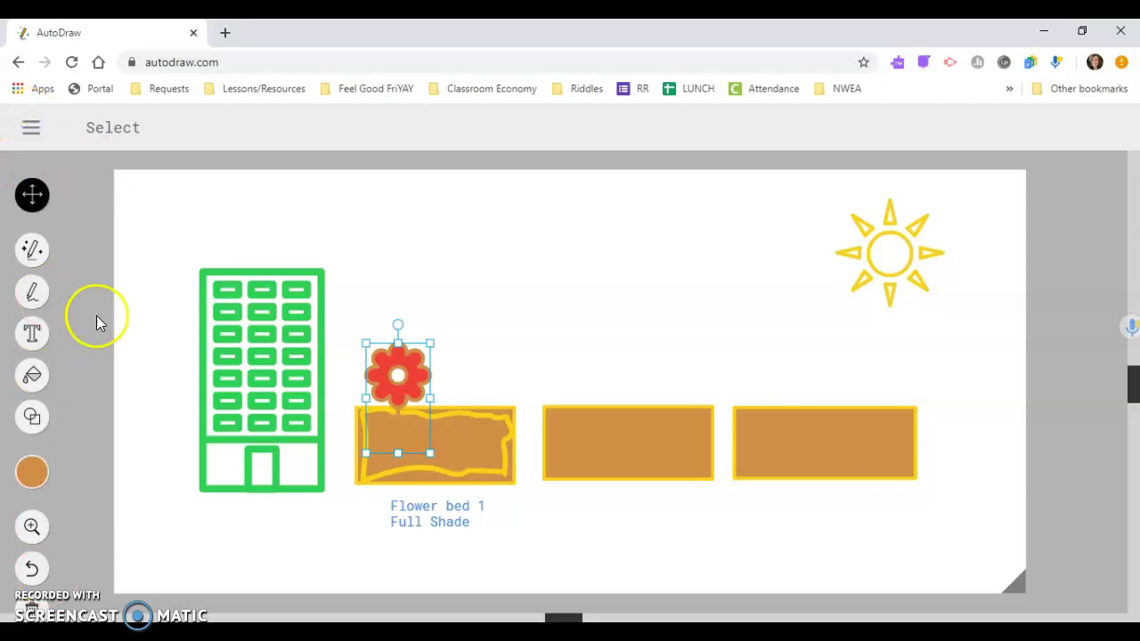
click(136, 234)
Download the garden drawing as a PNG image and close the main menu
click(31, 128)
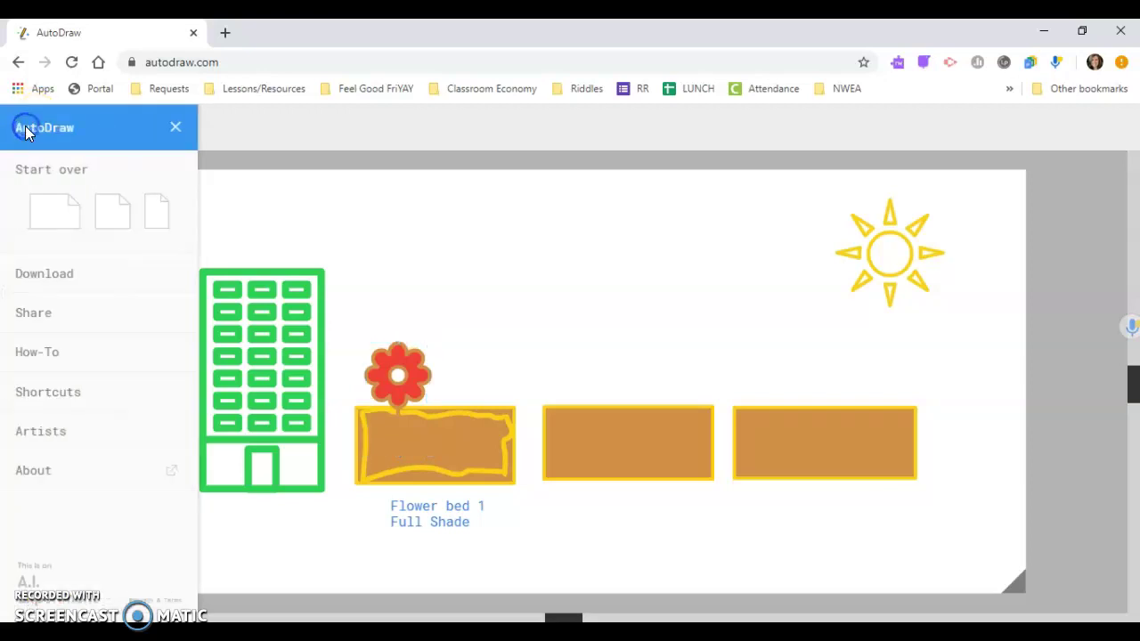
click(76, 275)
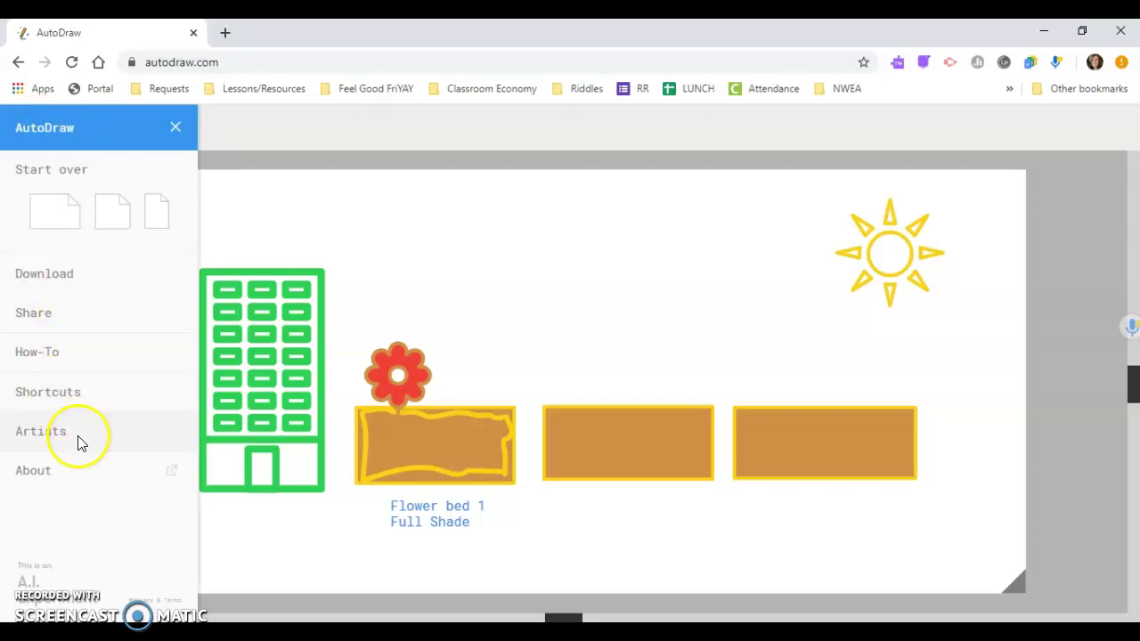
click(65, 272)
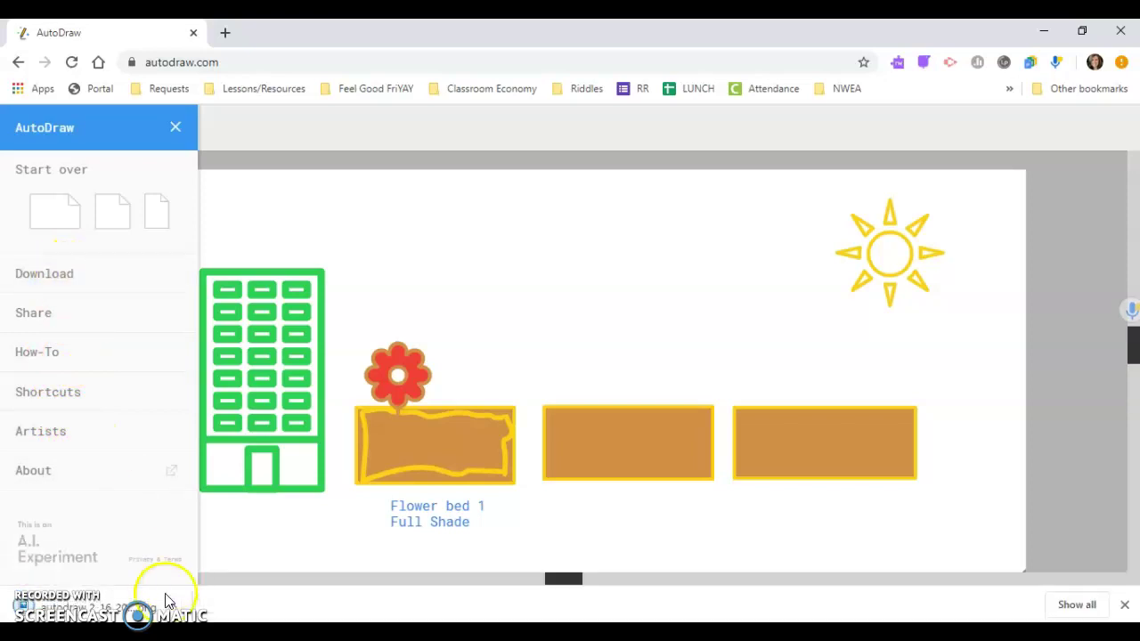
click(173, 605)
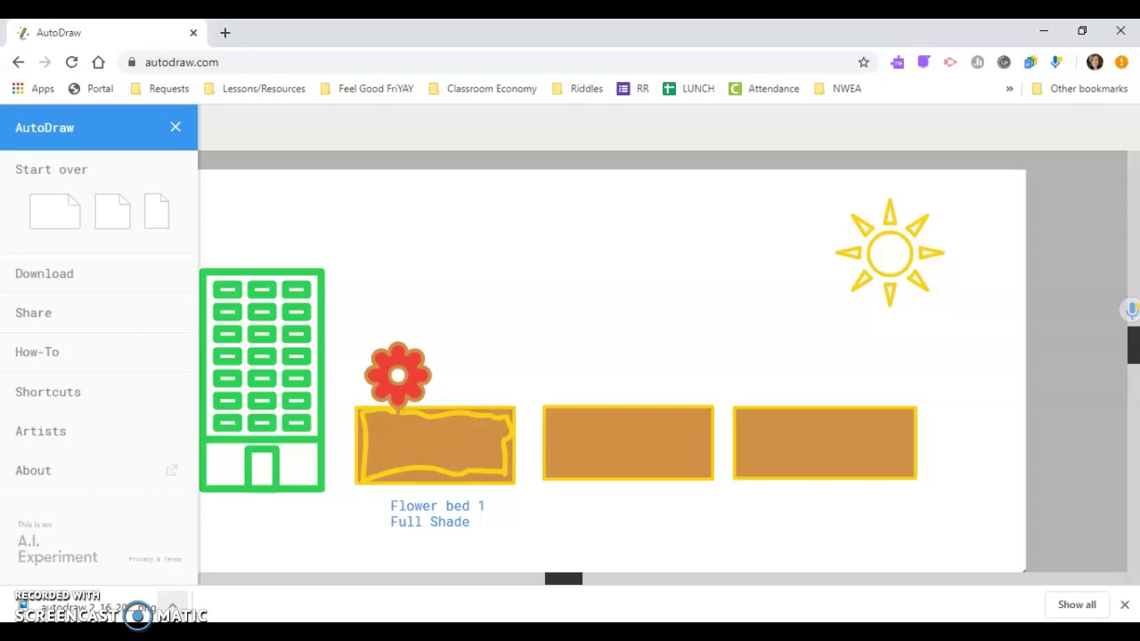
click(172, 129)
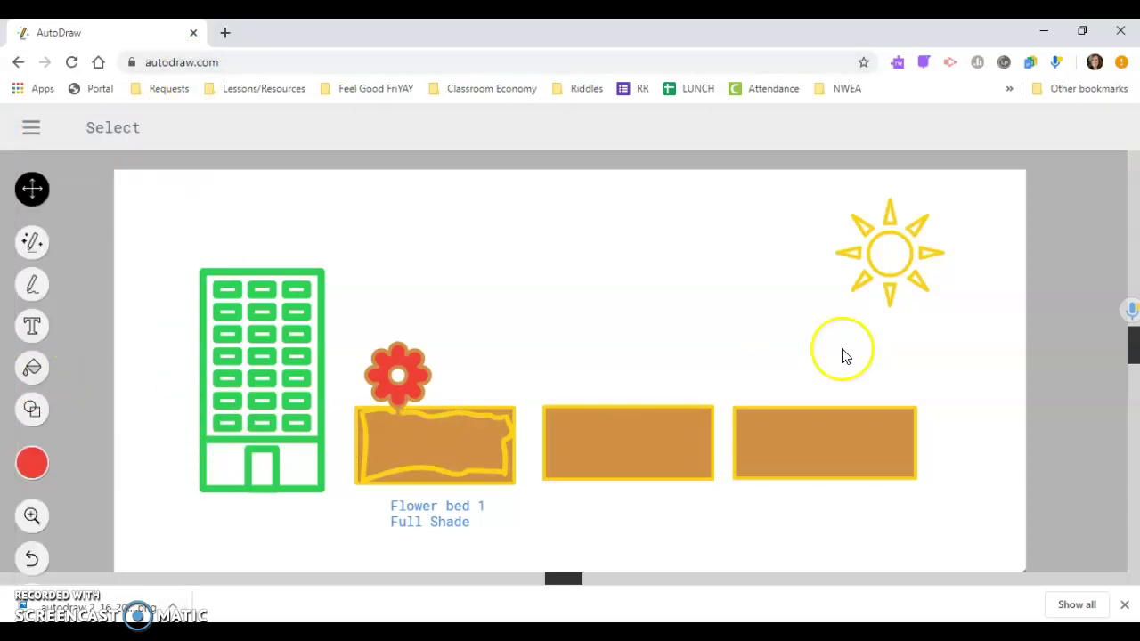